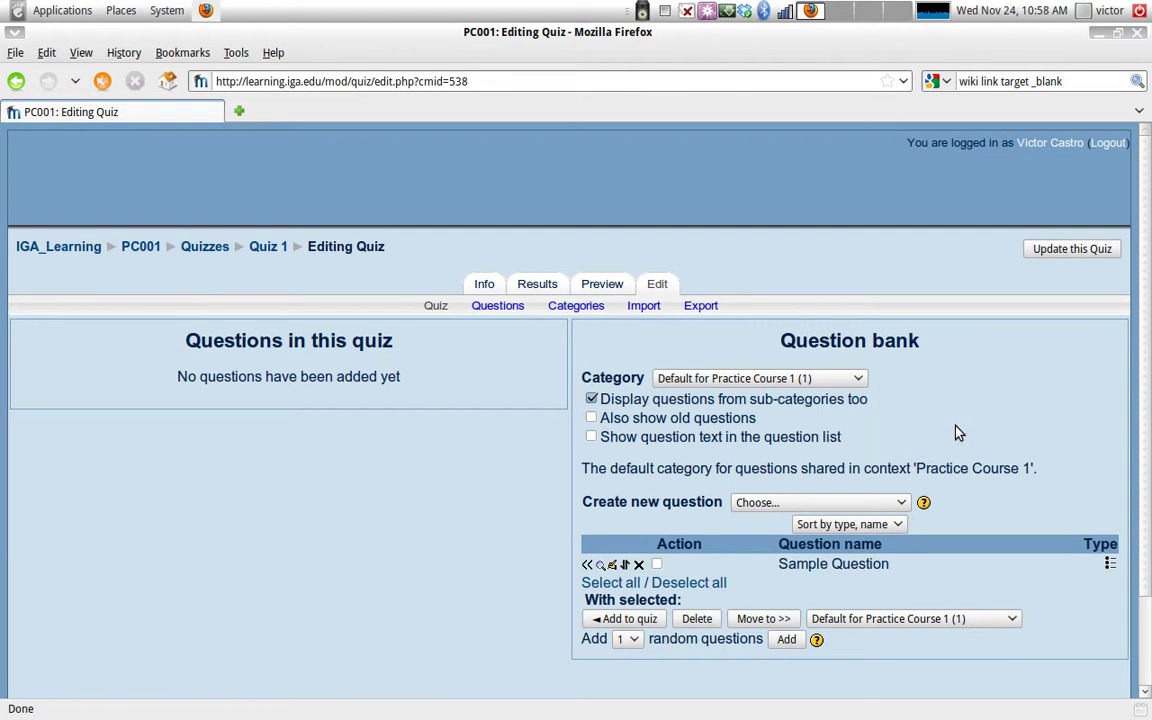
Leave the question category unchanged and turn off 'Display questions from sub-categories too'
click(758, 380)
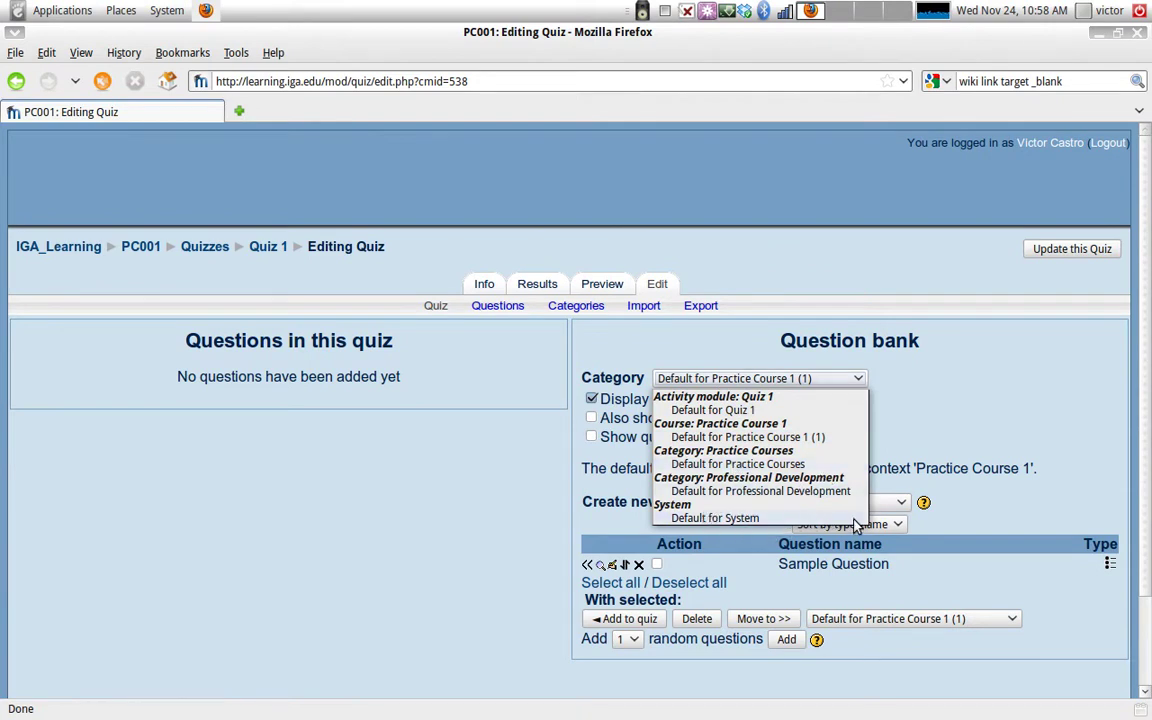
click(984, 425)
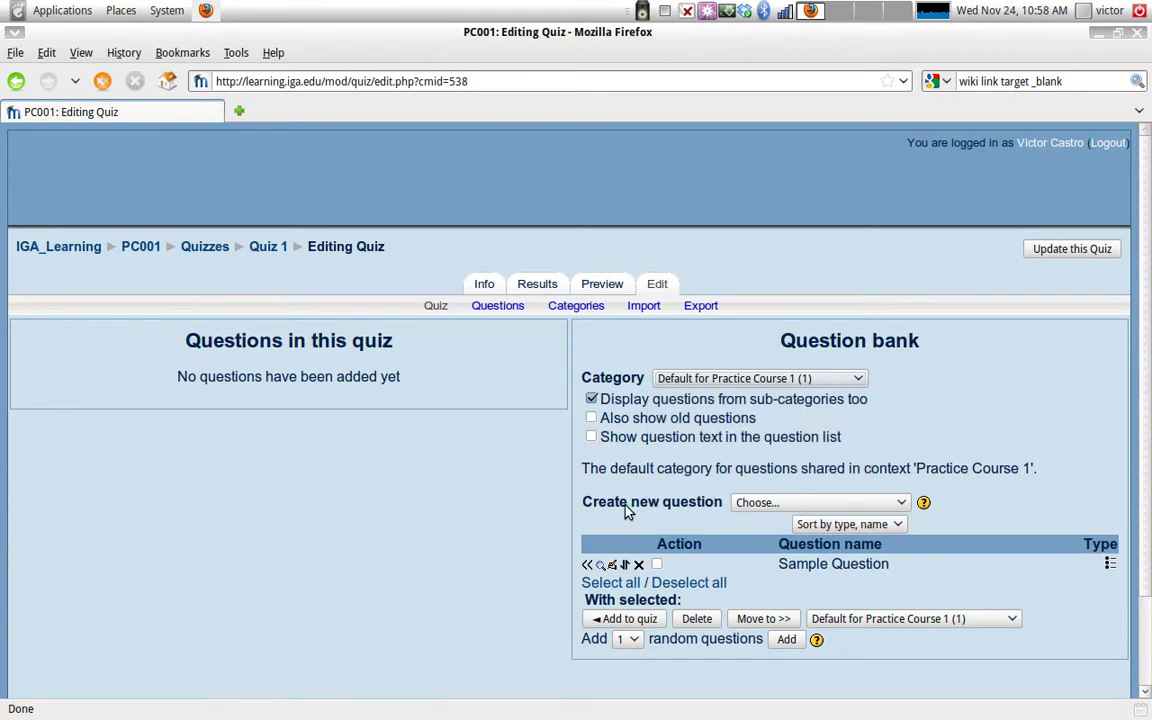
click(591, 400)
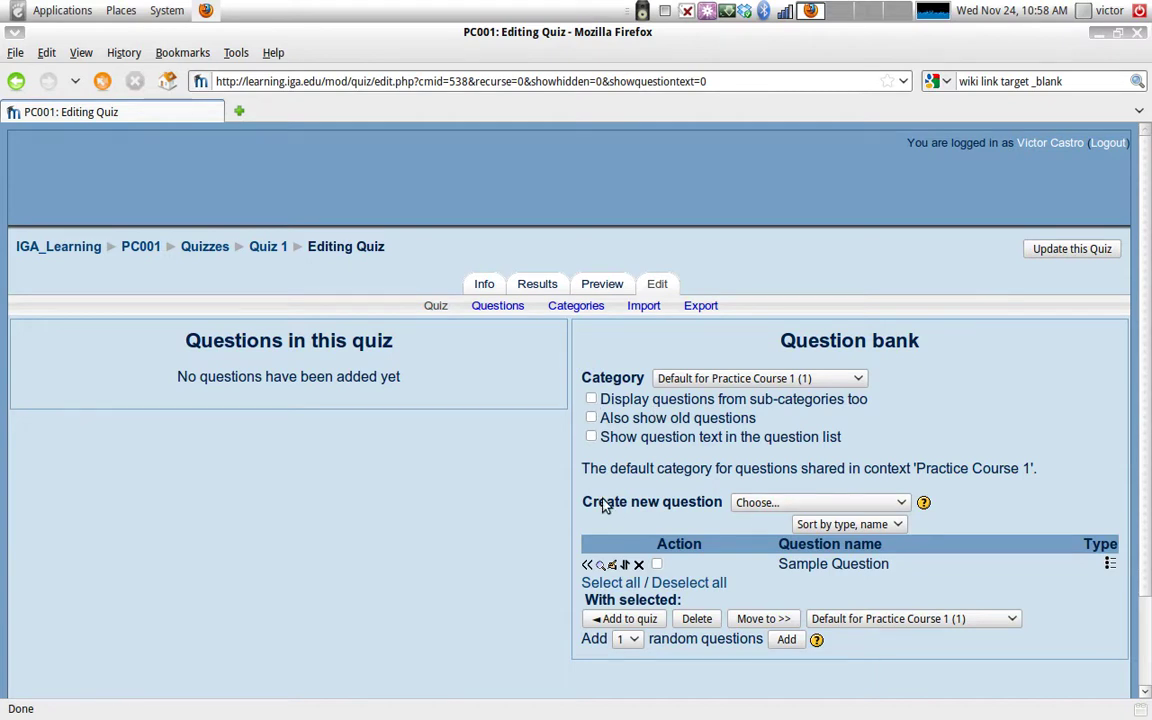
Choose True/False as the new question type, opening its blank form in Default for Practice Course 1
click(770, 503)
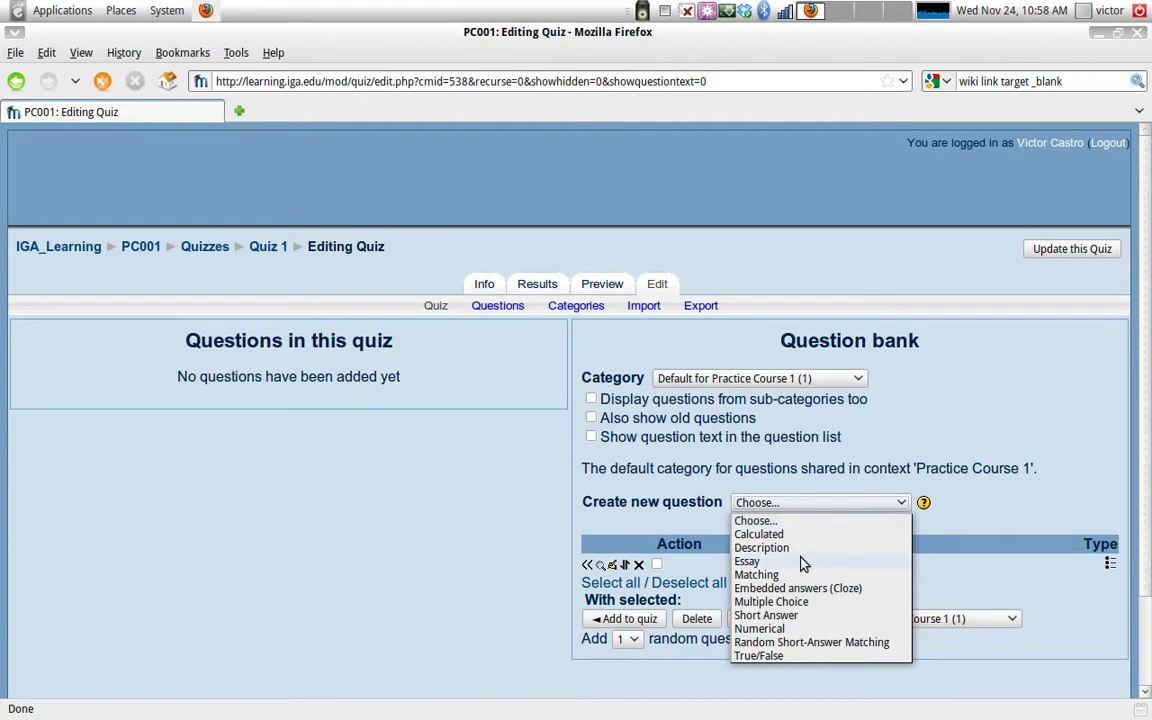
click(840, 505)
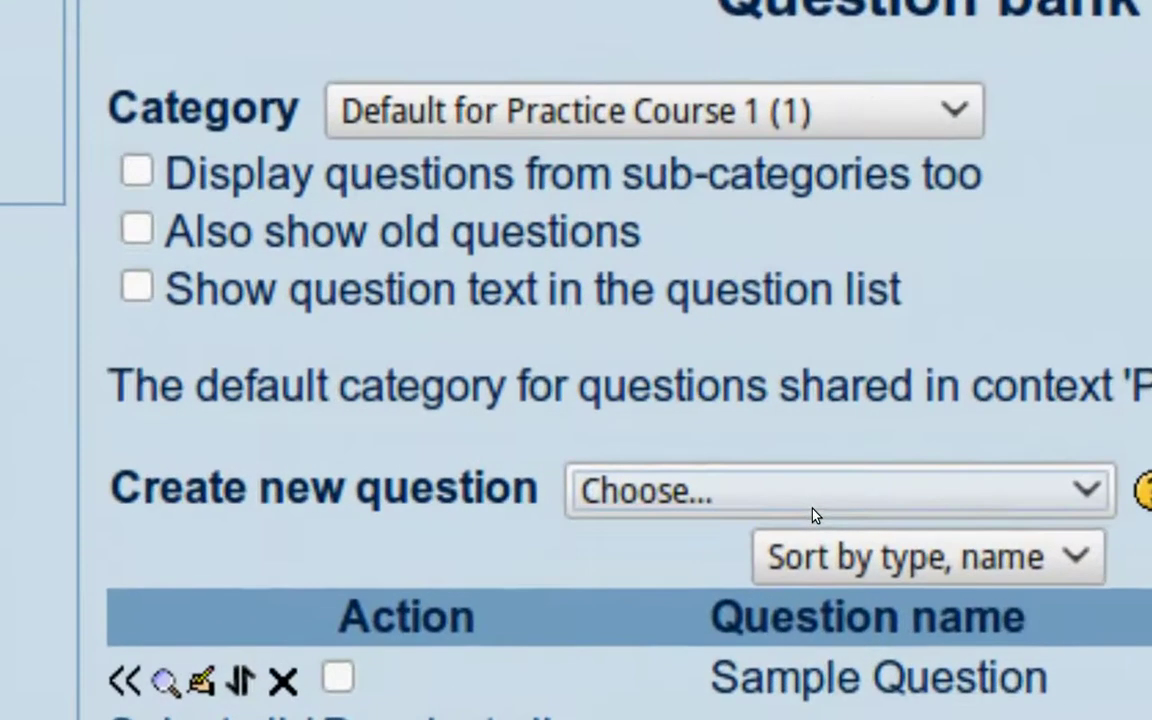
click(812, 515)
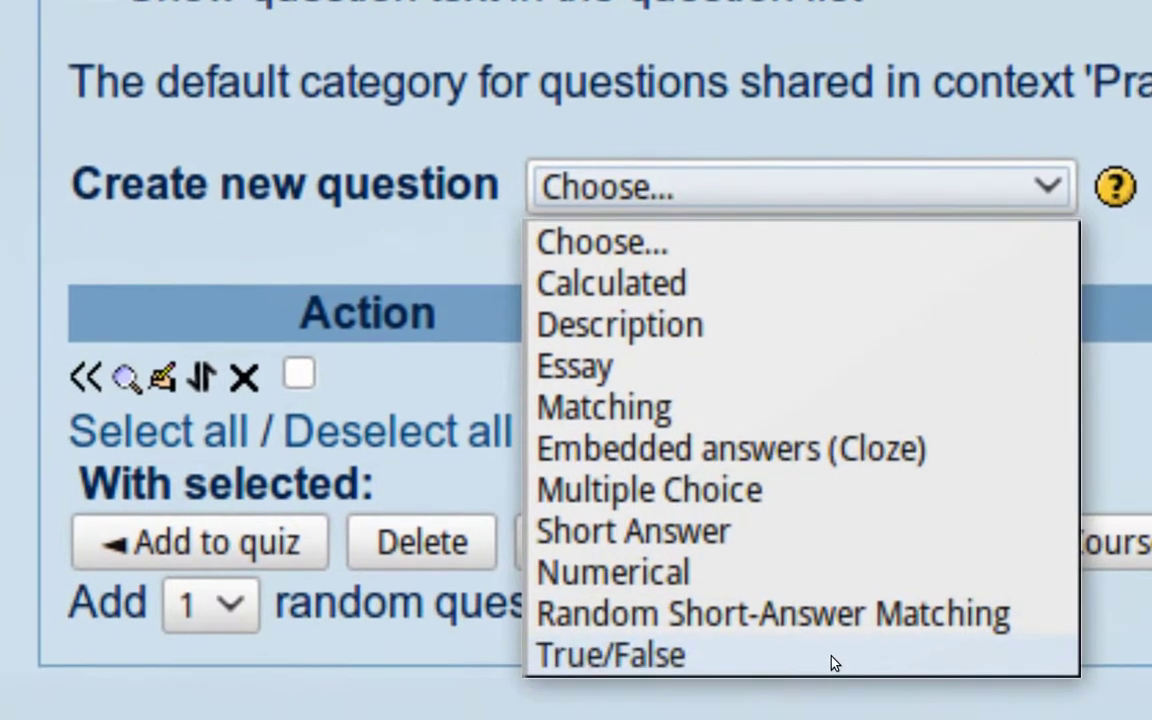
click(833, 663)
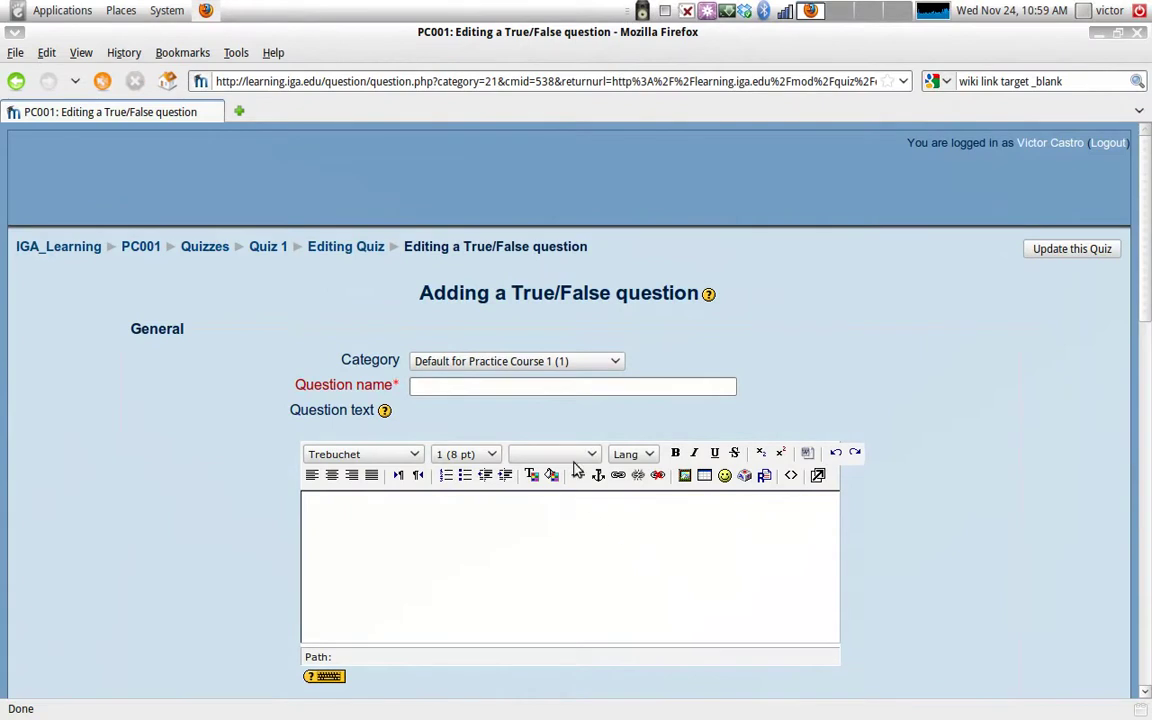
Enter 'Question 1 - Global Warming' as the True/False question's name
scroll(823, 430, down, 10)
scroll(815, 465, down, 7)
scroll(806, 483, up, 4)
scroll(808, 482, up, 12)
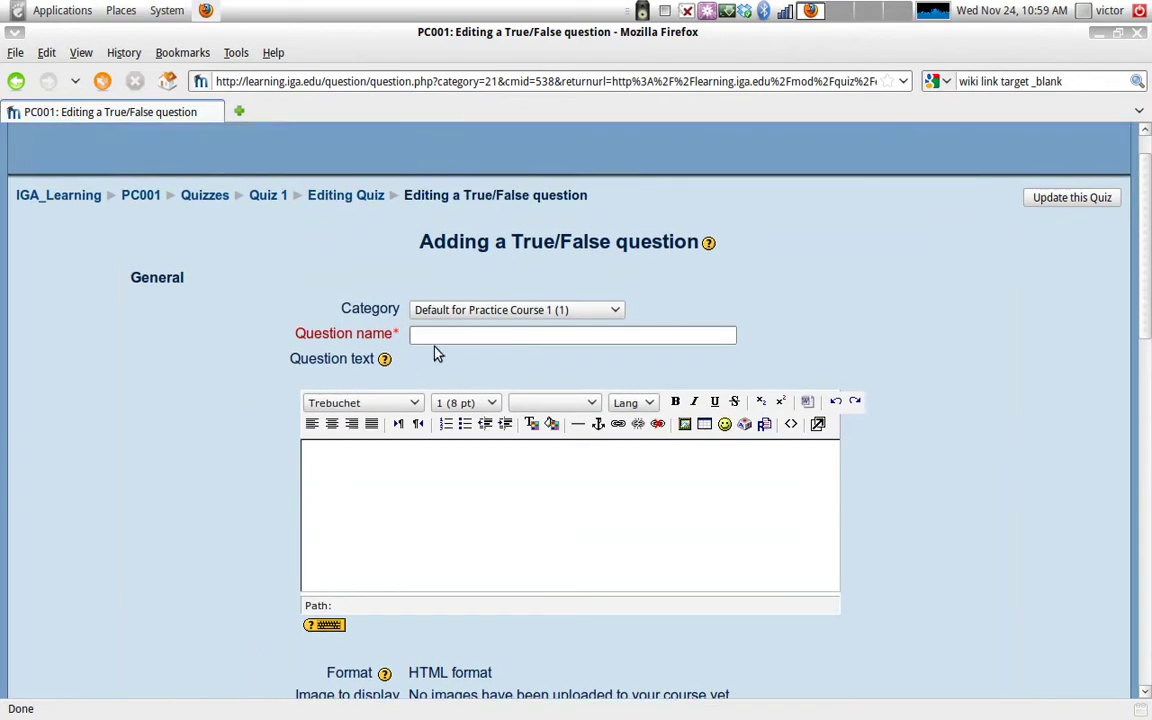
click(444, 340)
text(Qu)
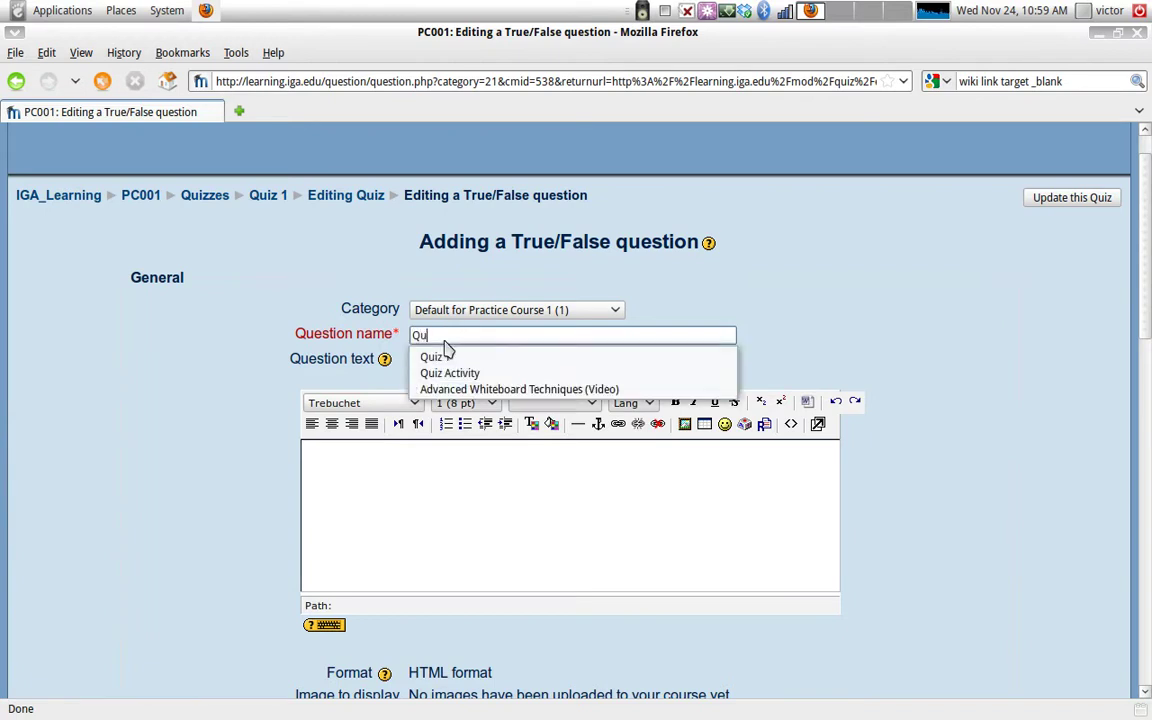
text(estion 1)
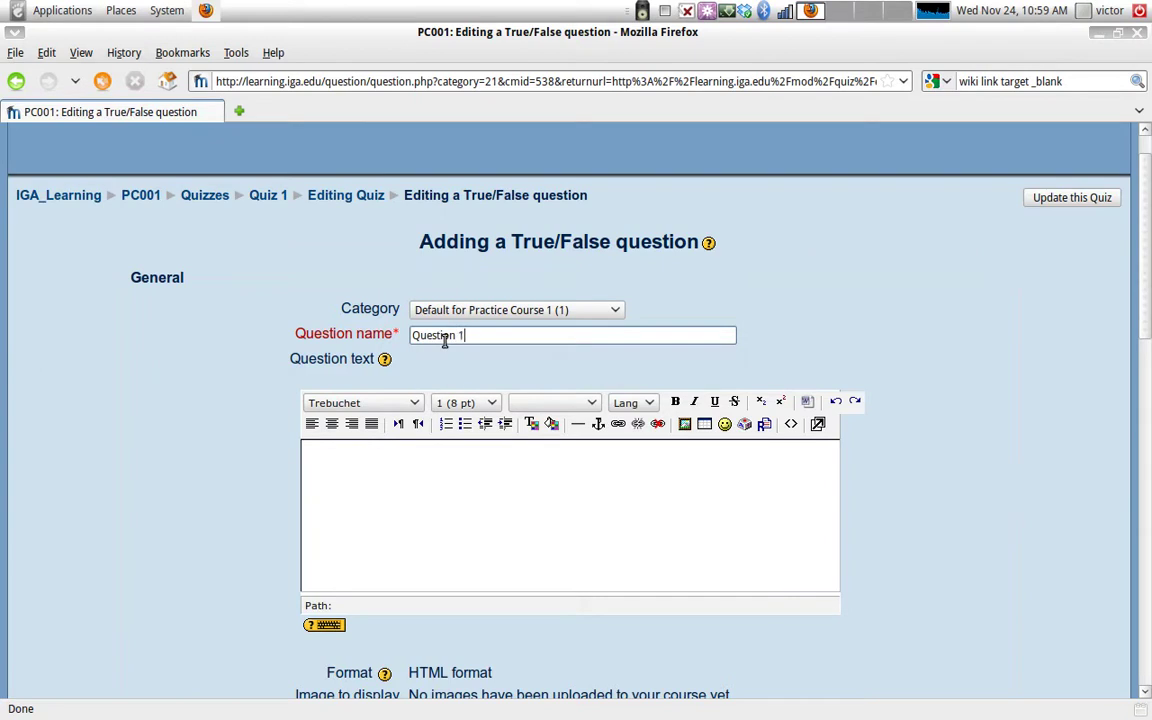
text( -)
text(Global Warming)
key(Tab)
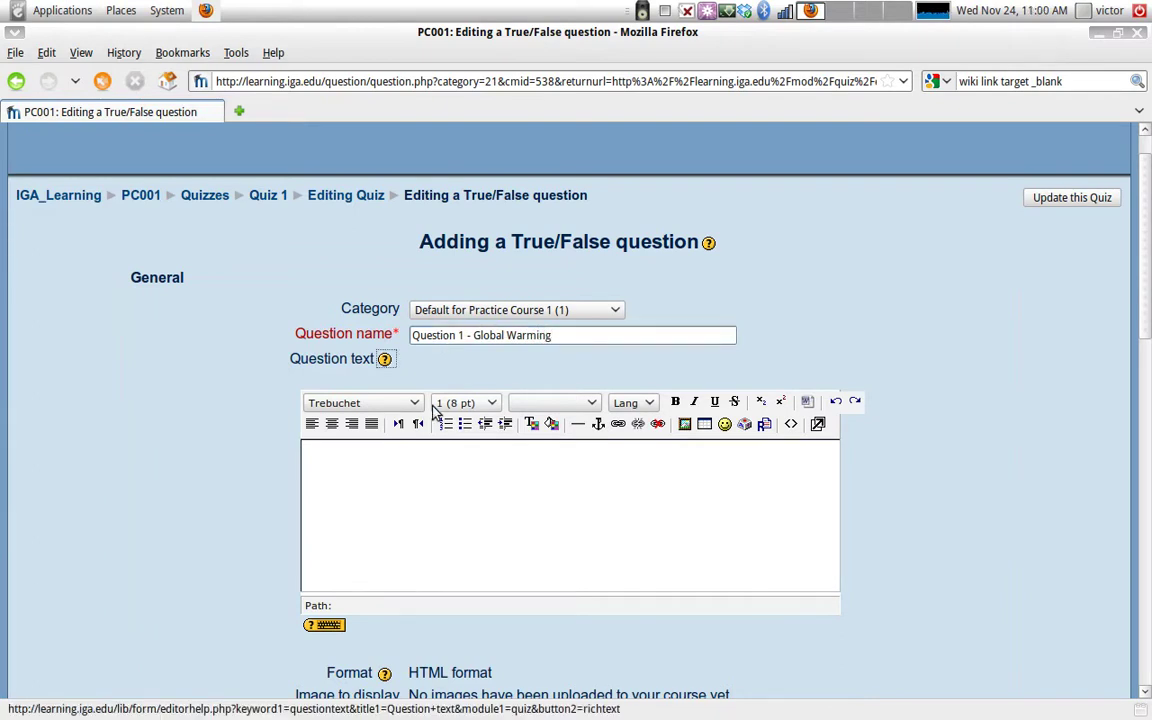
click(445, 460)
scroll(213, 465, down, 3)
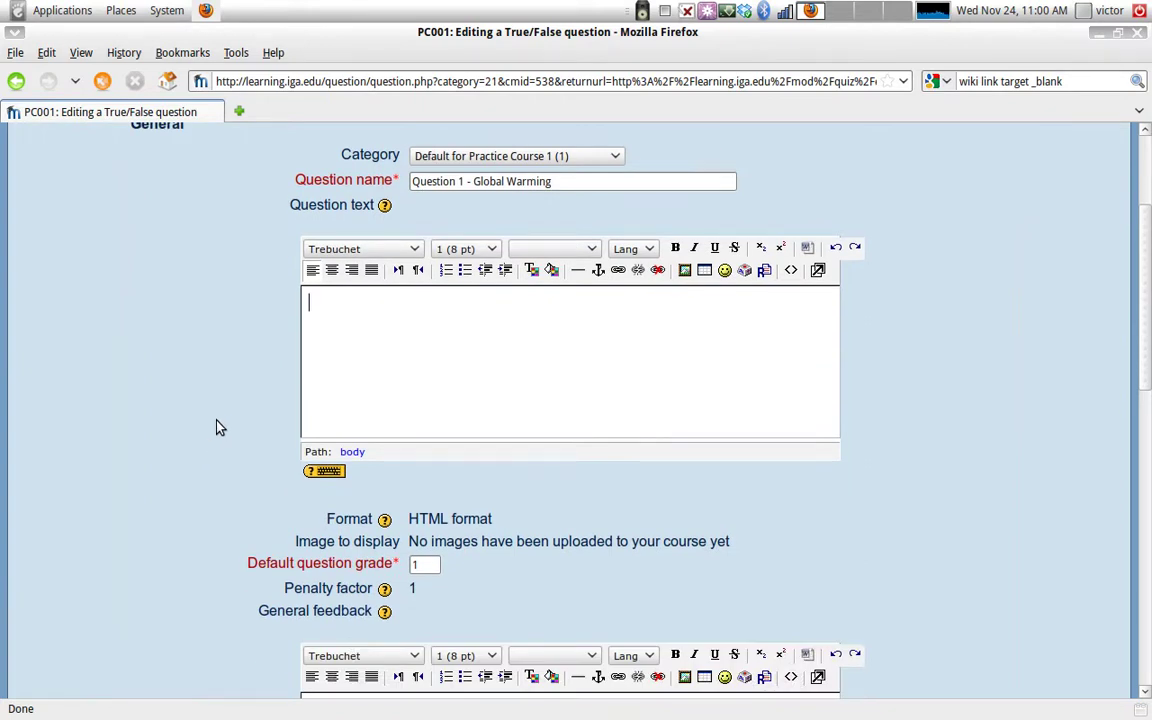
Enter 'Global Warming is bad.' as the question text and try a default grade of 2
text(Global Wa)
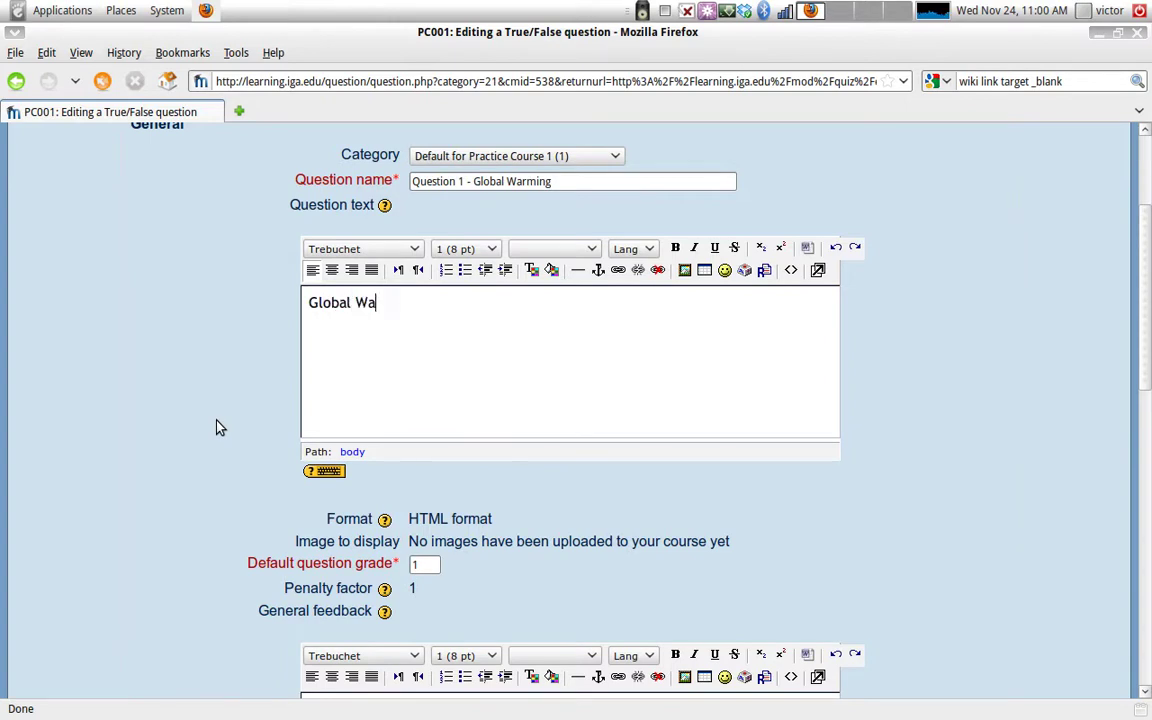
text(rming is bad.)
scroll(200, 460, down, 2)
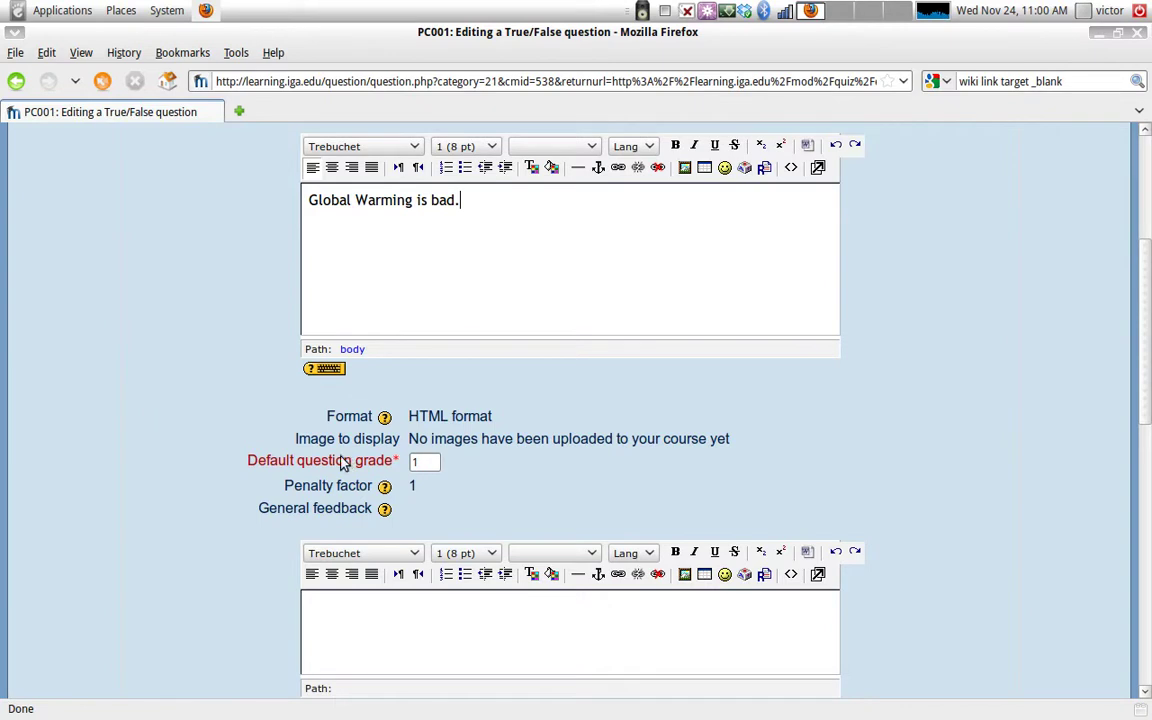
double_click(424, 461)
double_click(424, 461)
text(2)
double_click(425, 462)
Put the default question grade back to 1 and write 'thank you' as the general feedback
text(1)
scroll(458, 470, down, 2)
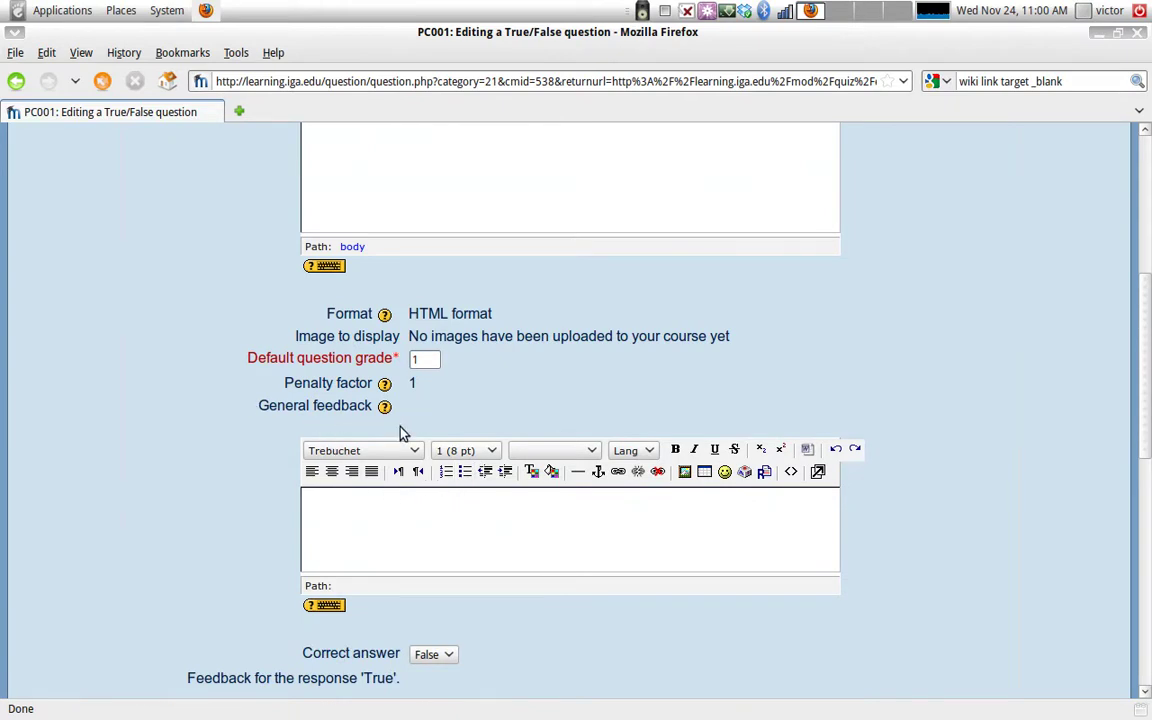
click(391, 527)
scroll(460, 508, down, 4)
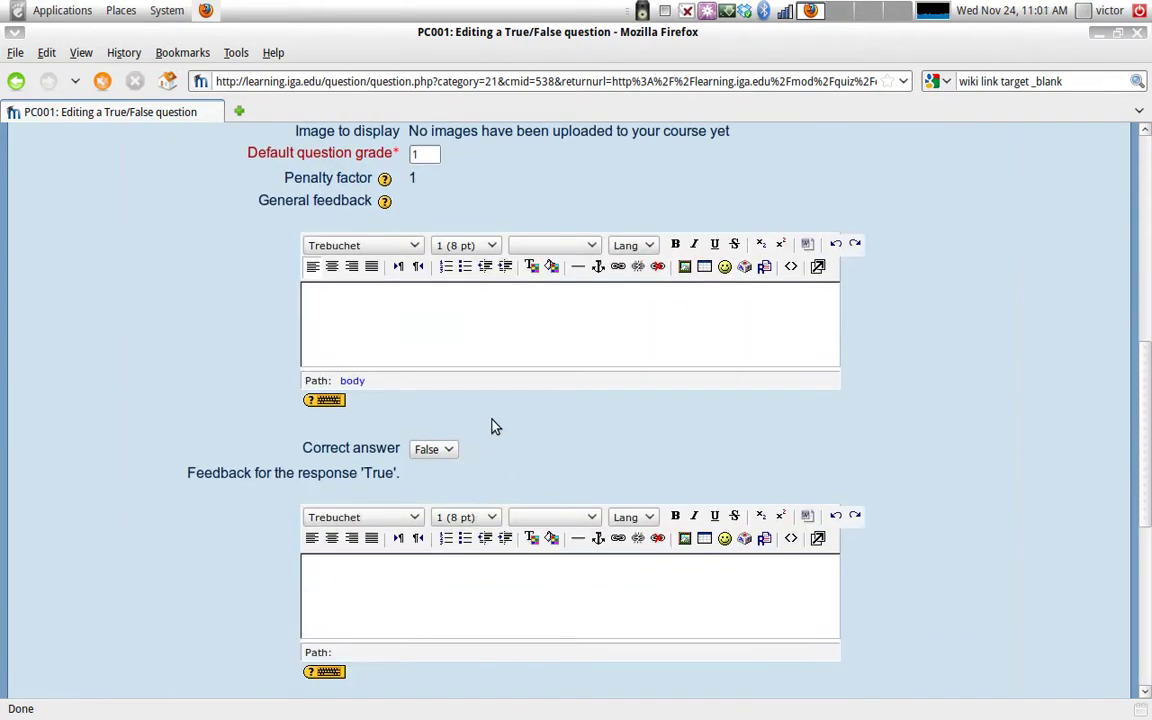
scroll(483, 405, down, 8)
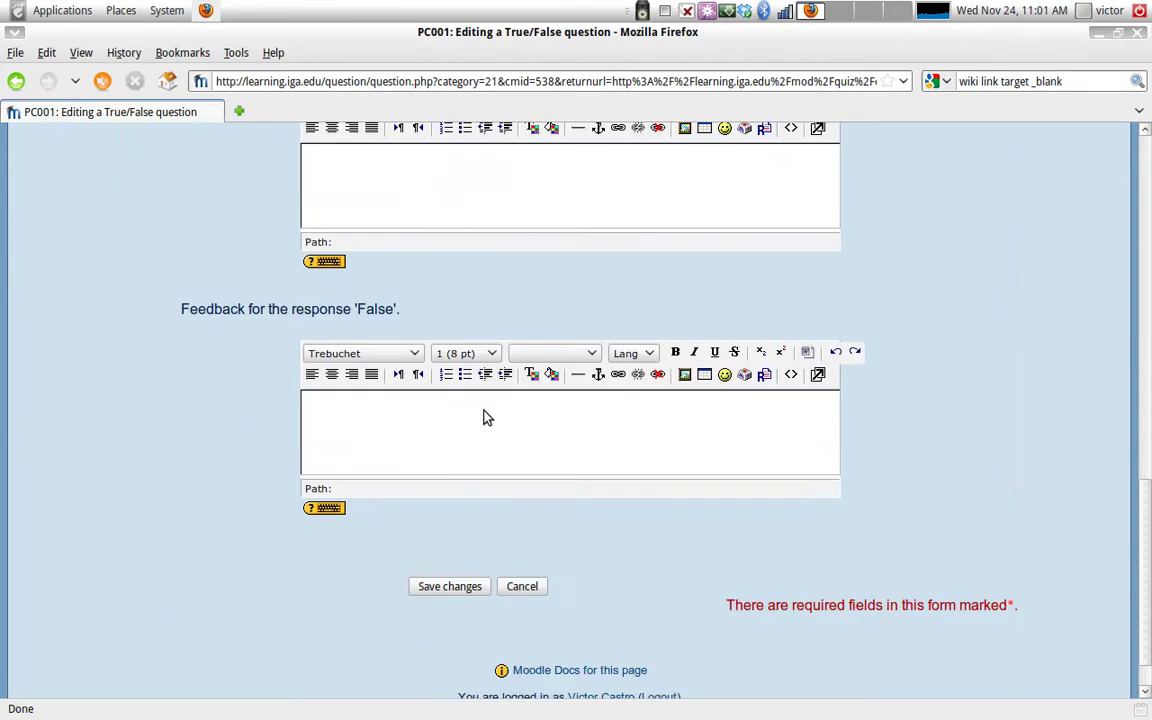
scroll(485, 417, up, 5)
scroll(489, 370, up, 3)
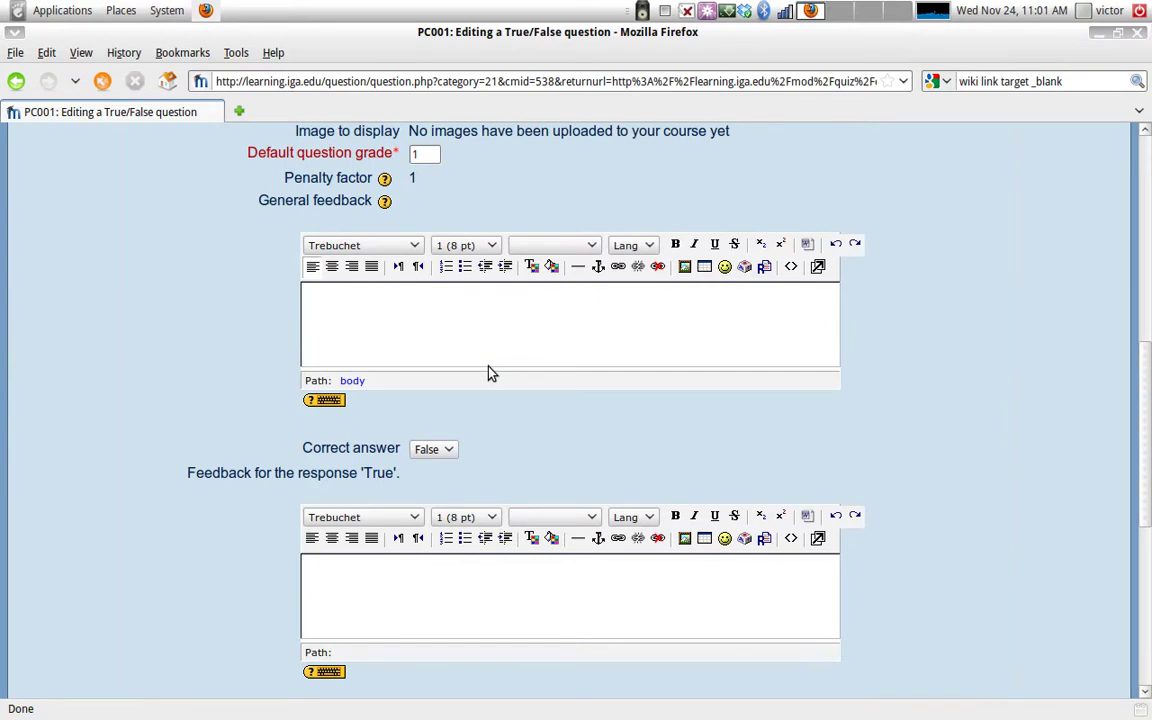
text(thank you)
scroll(288, 482, down, 1)
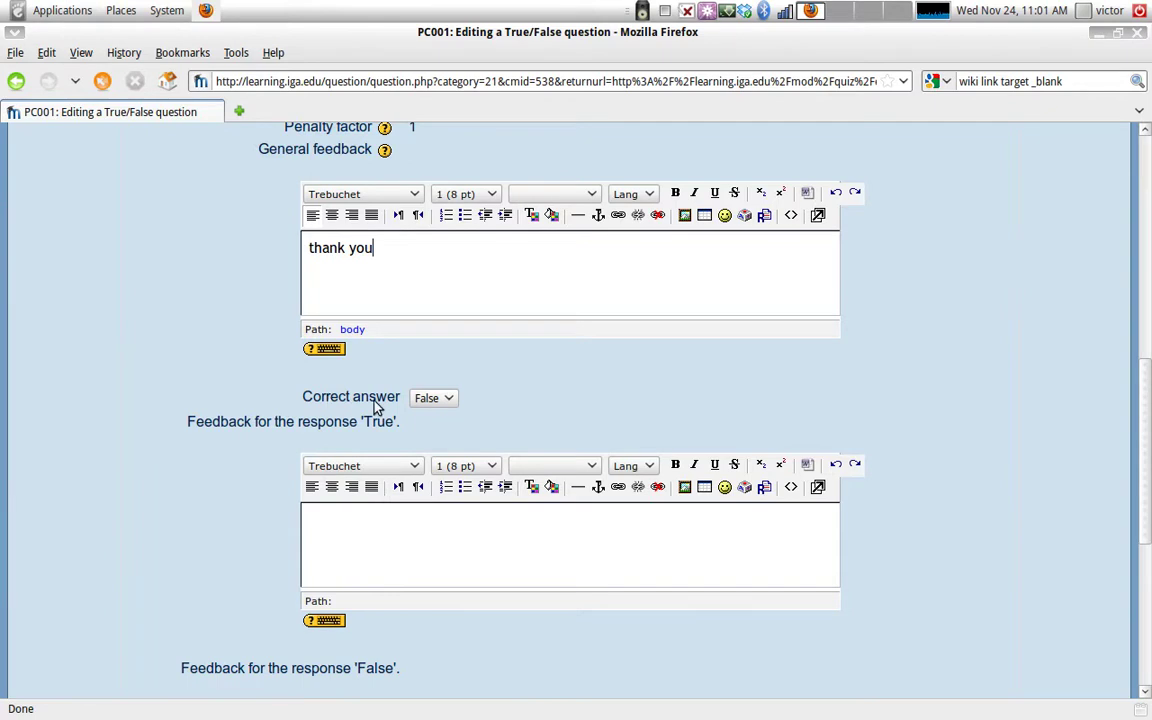
Make True the correct answer, with feedback 'Correct.' for True and 'Incorrect' for False
click(434, 400)
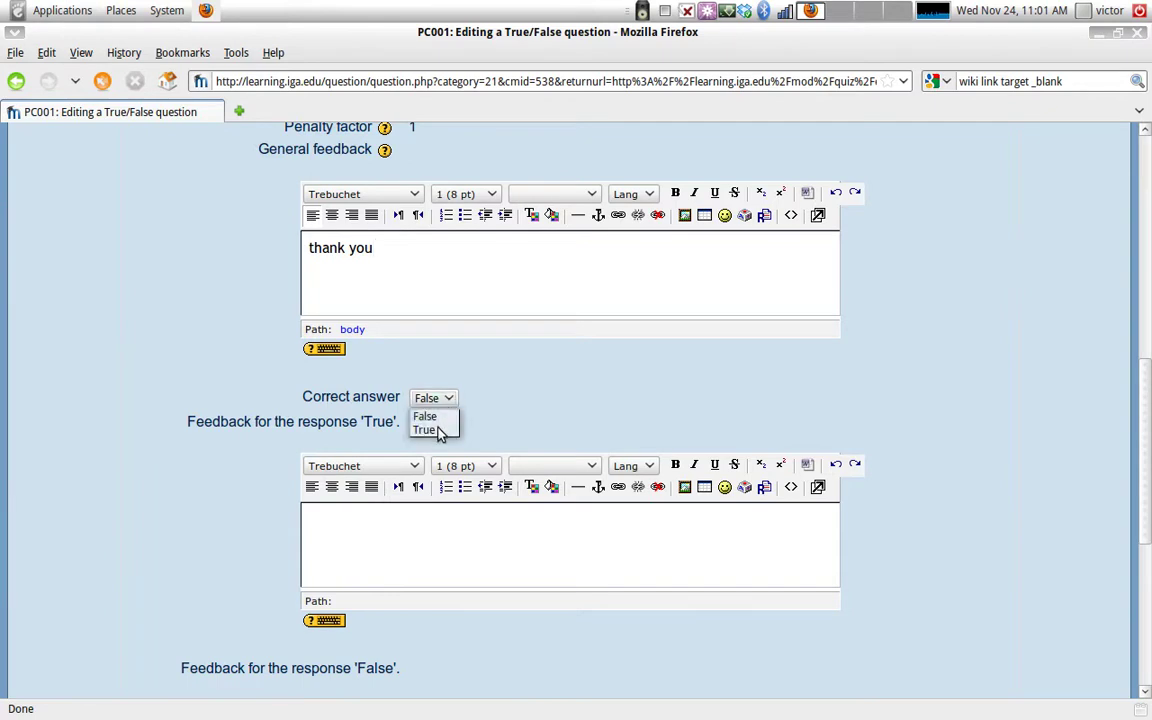
click(432, 431)
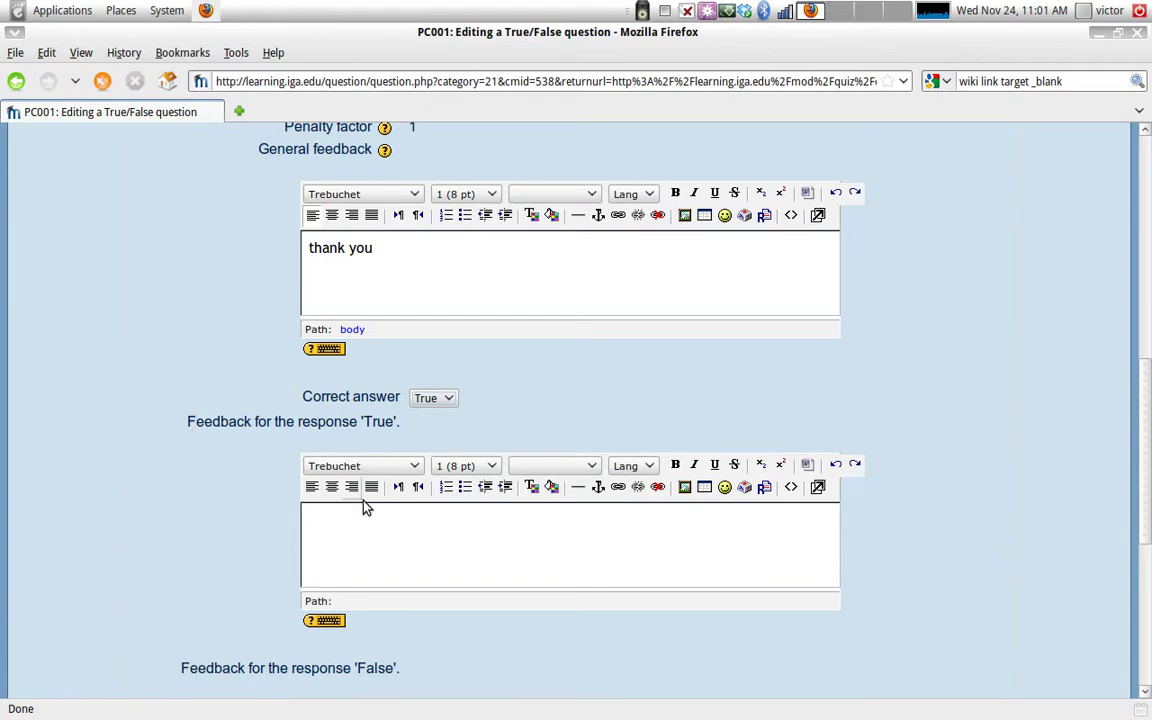
click(416, 524)
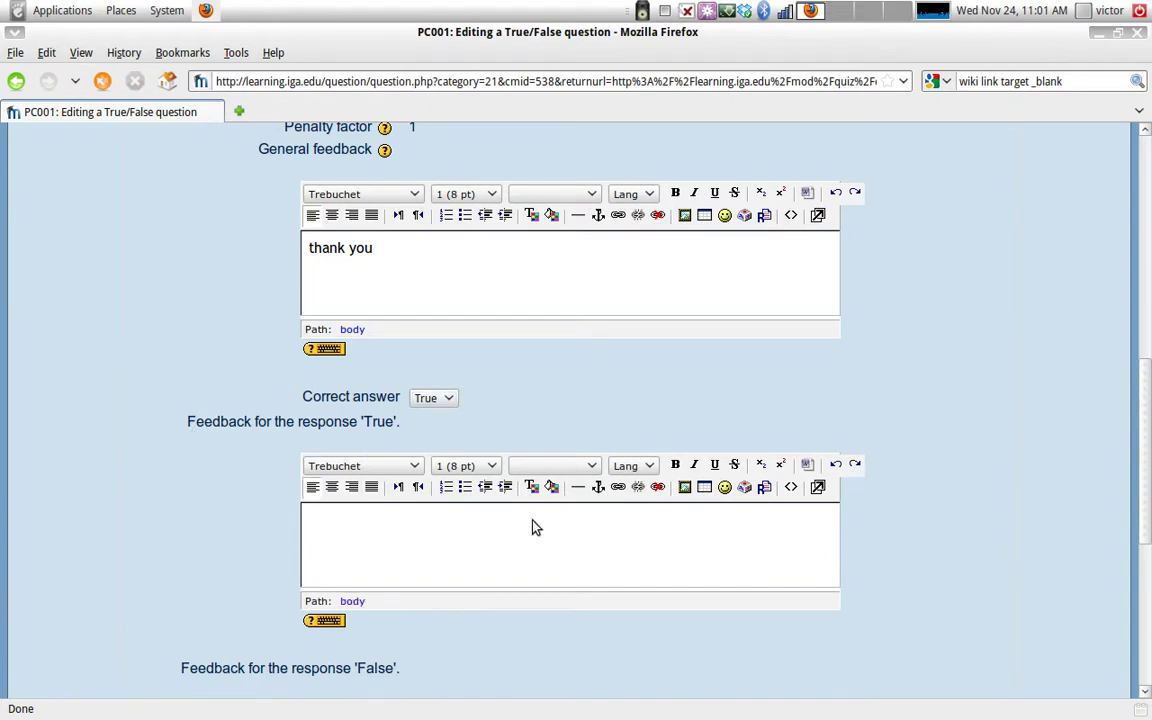
text(Correct.)
scroll(535, 527, down, 4)
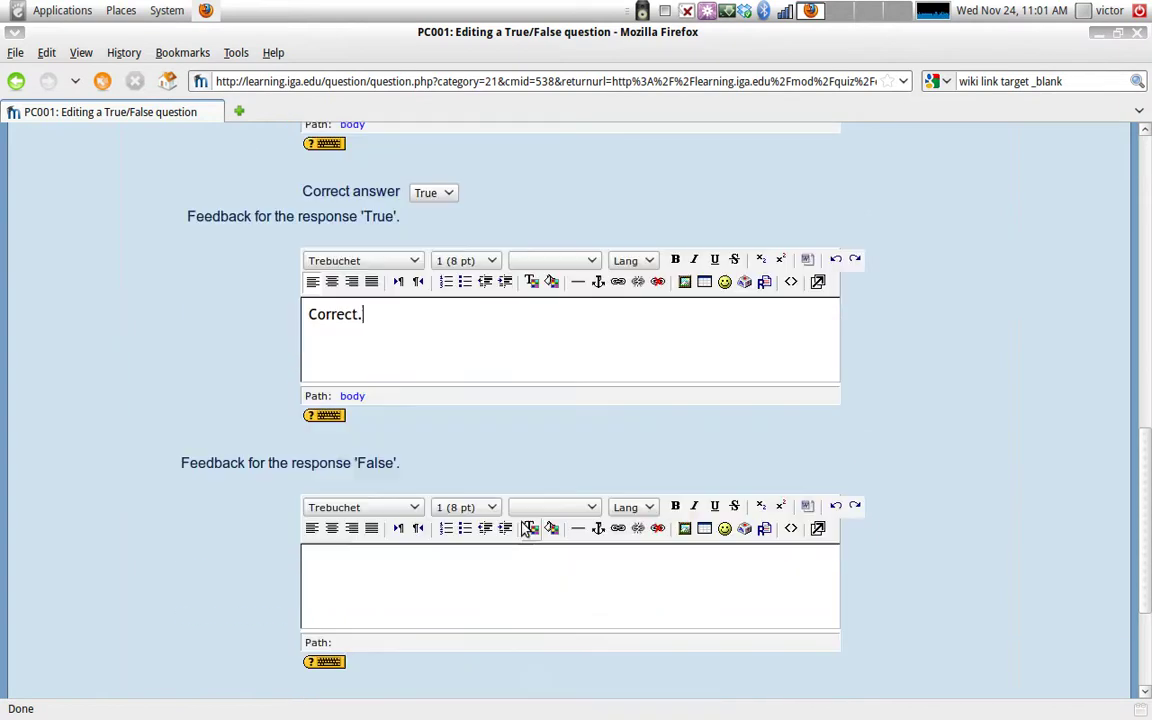
click(397, 562)
text(Incorrect.)
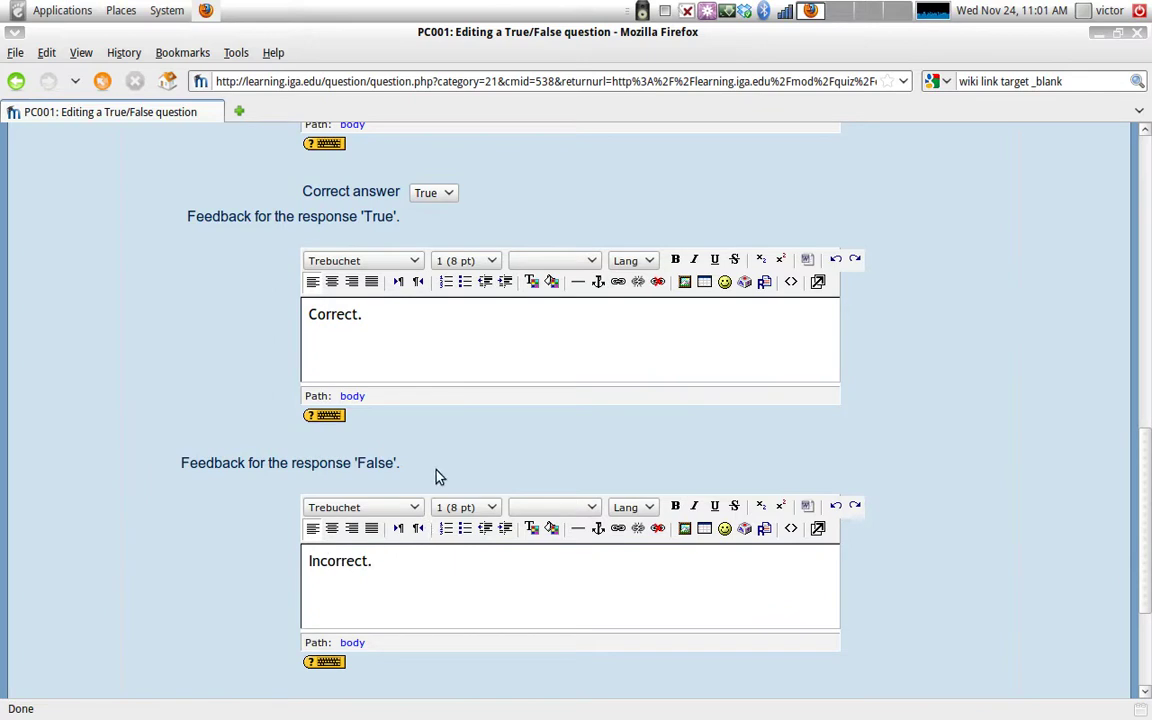
scroll(535, 480, down, 4)
scroll(374, 481, up, 6)
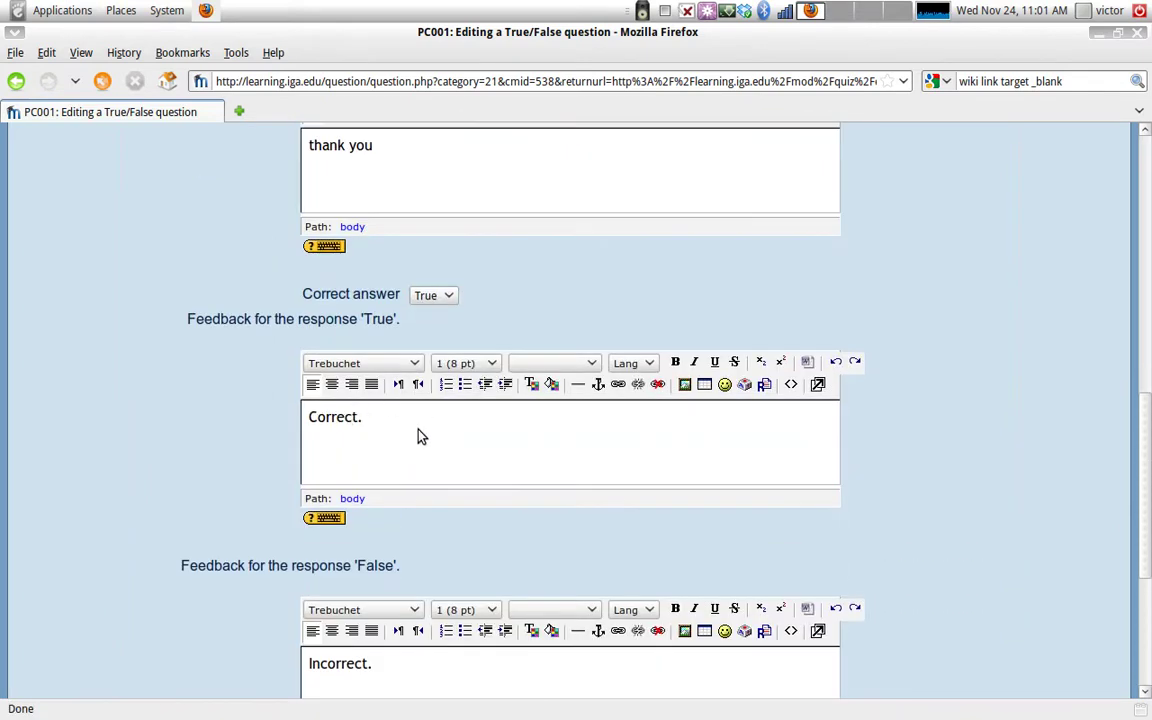
scroll(366, 455, up, 3)
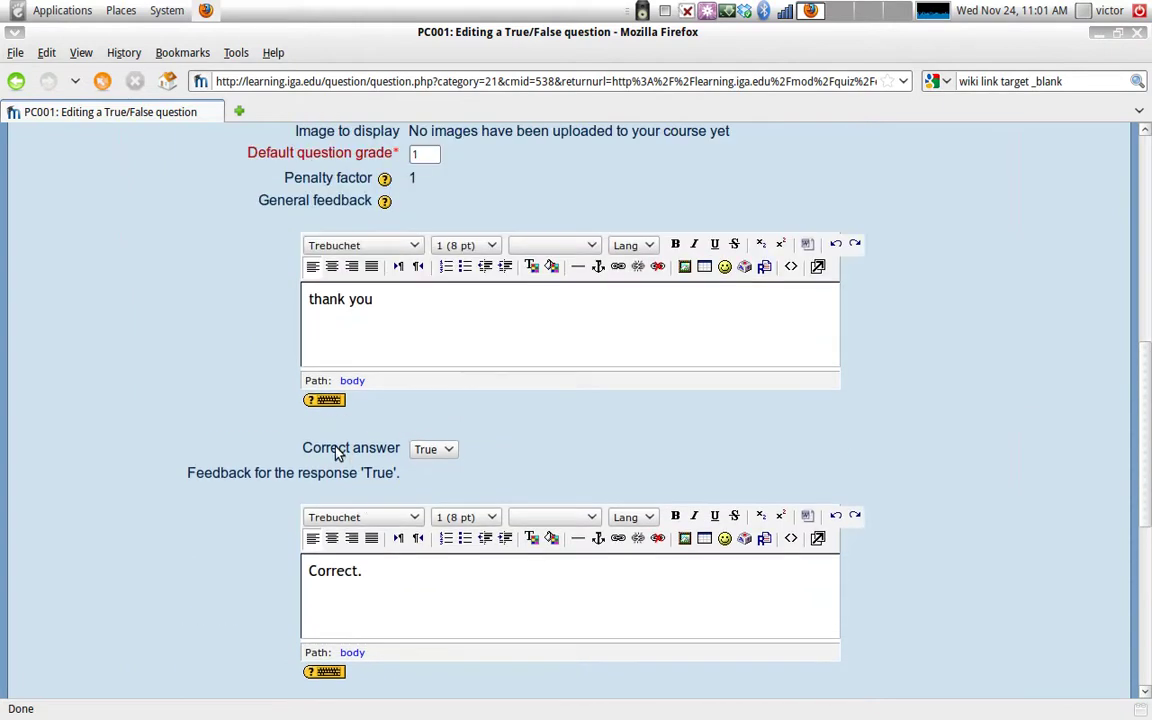
scroll(311, 419, up, 8)
scroll(320, 407, up, 3)
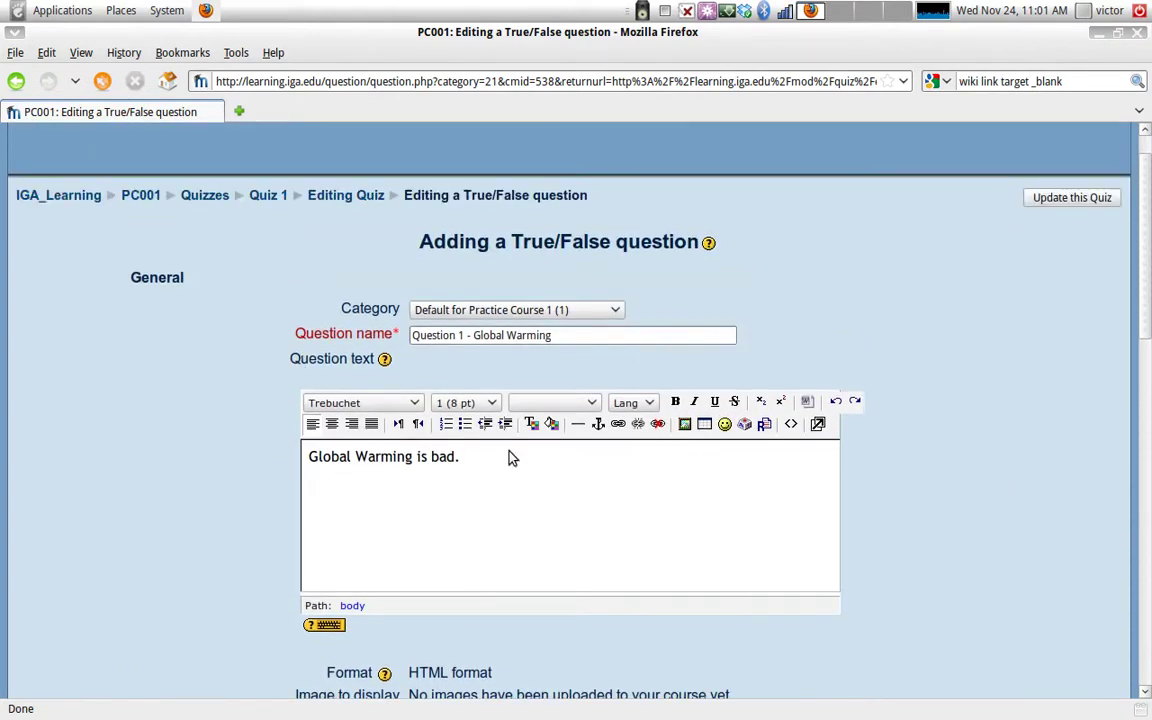
scroll(495, 452, down, 5)
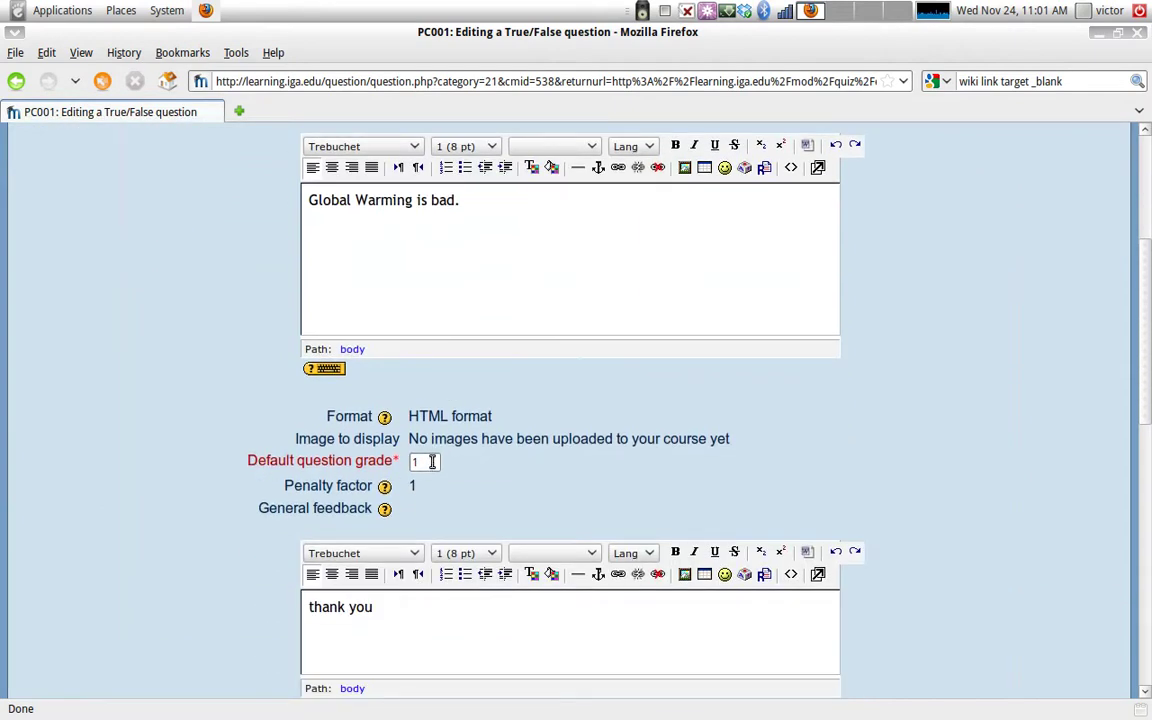
scroll(432, 461, down, 4)
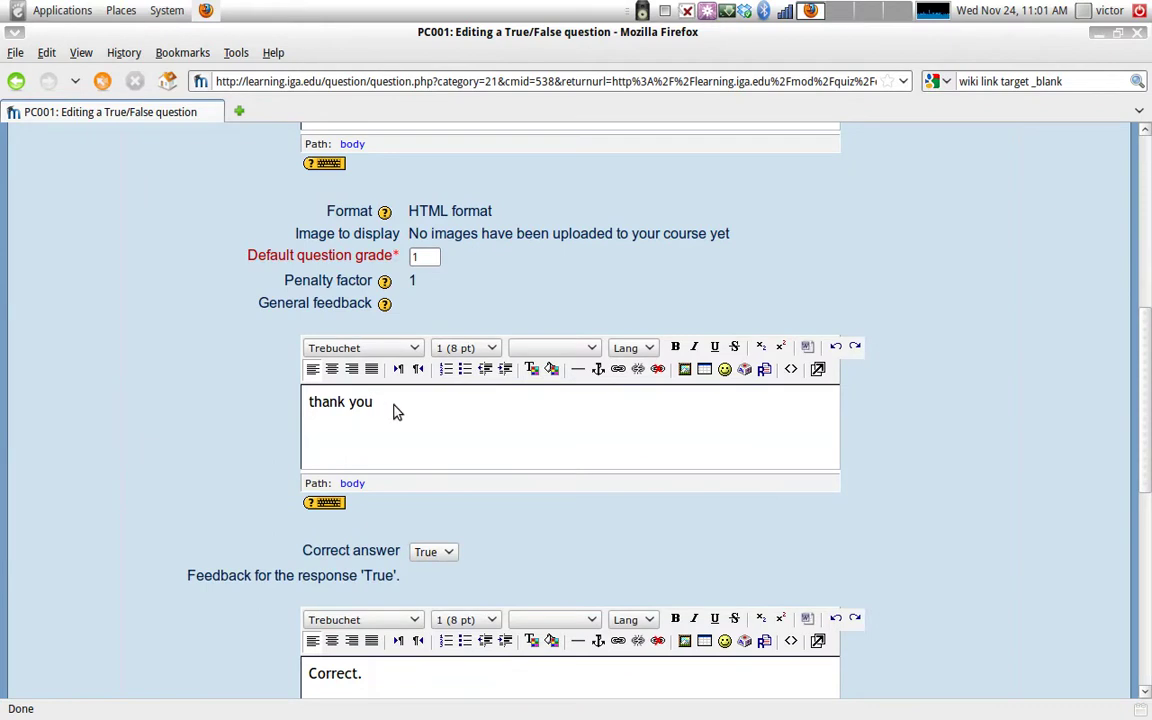
scroll(395, 411, down, 4)
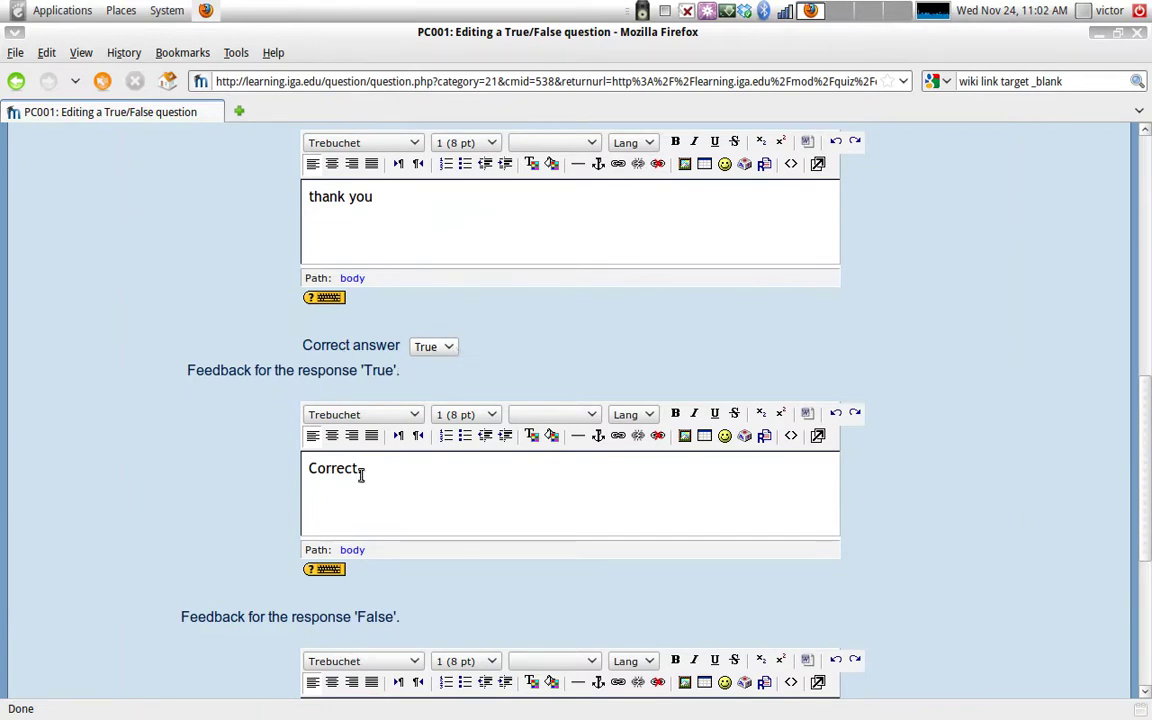
scroll(267, 460, down, 4)
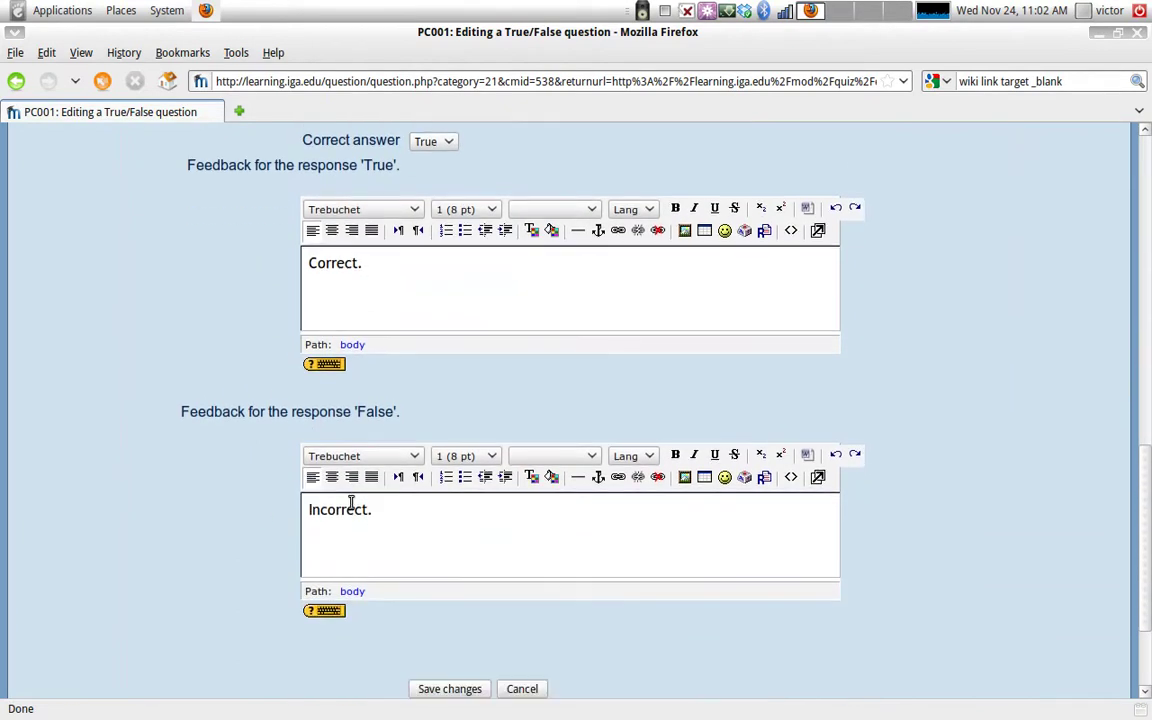
click(383, 511)
scroll(380, 525, down, 1)
Save Question 1 - Global Warming, then tick it with Sample Question and add both to Quiz 1
click(443, 640)
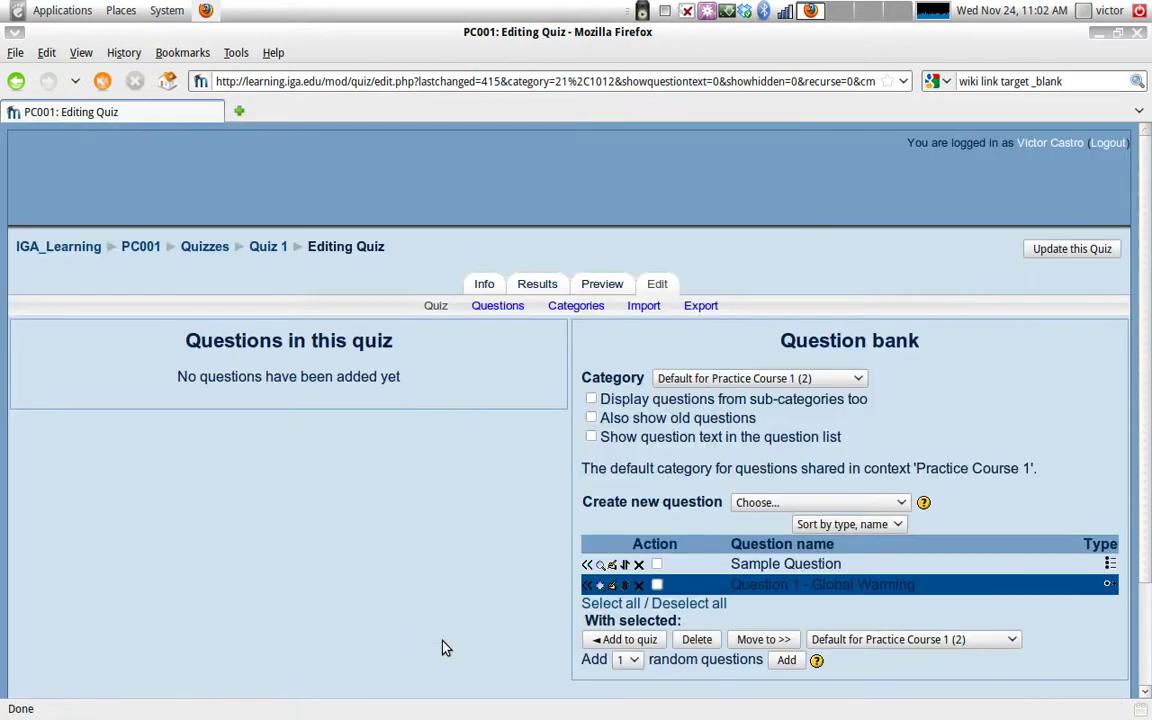
scroll(526, 537, down, 3)
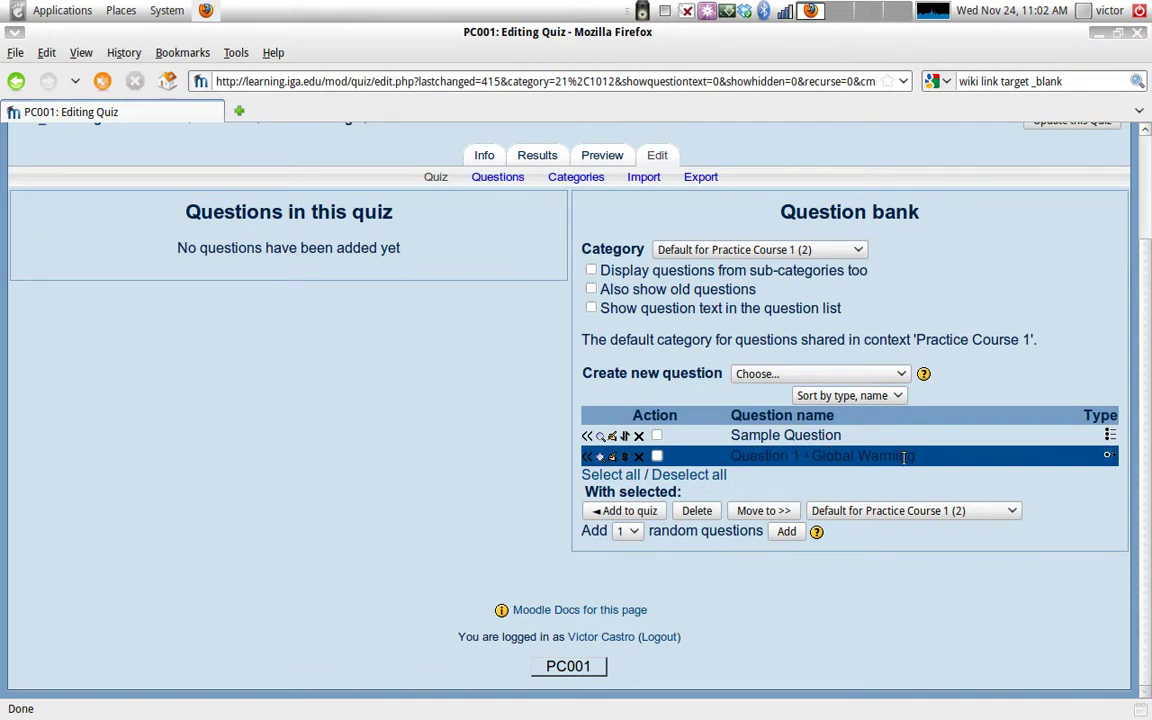
click(658, 458)
click(622, 511)
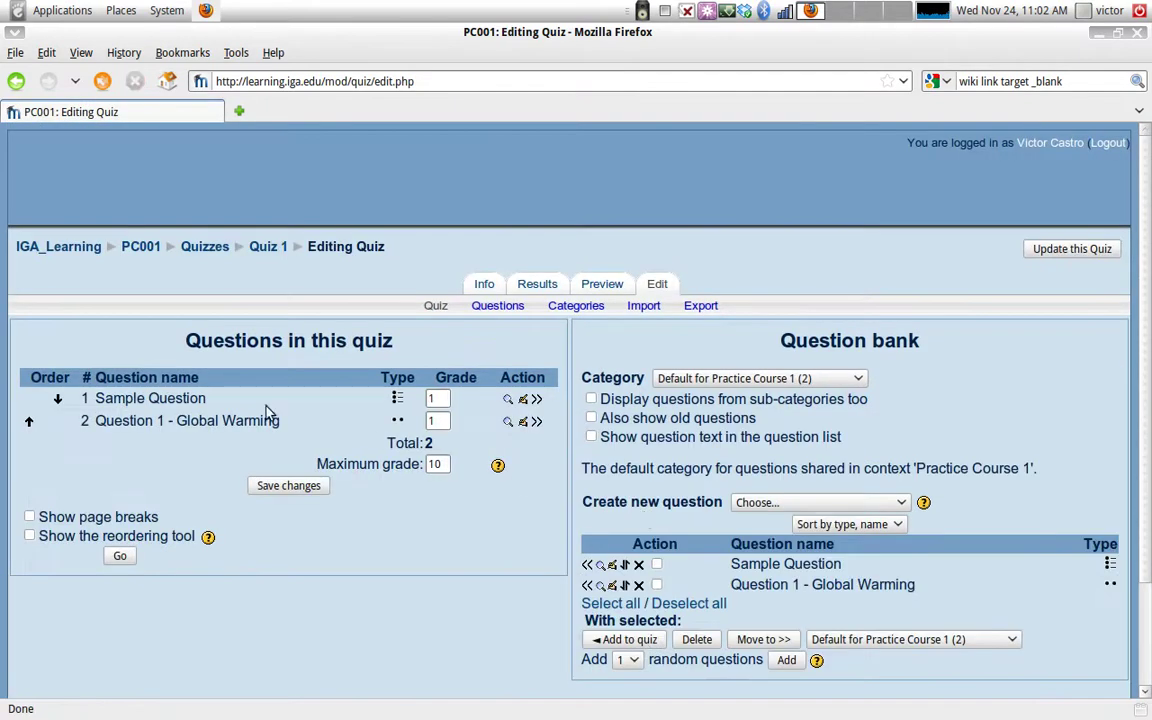
scroll(88, 378, down, 2)
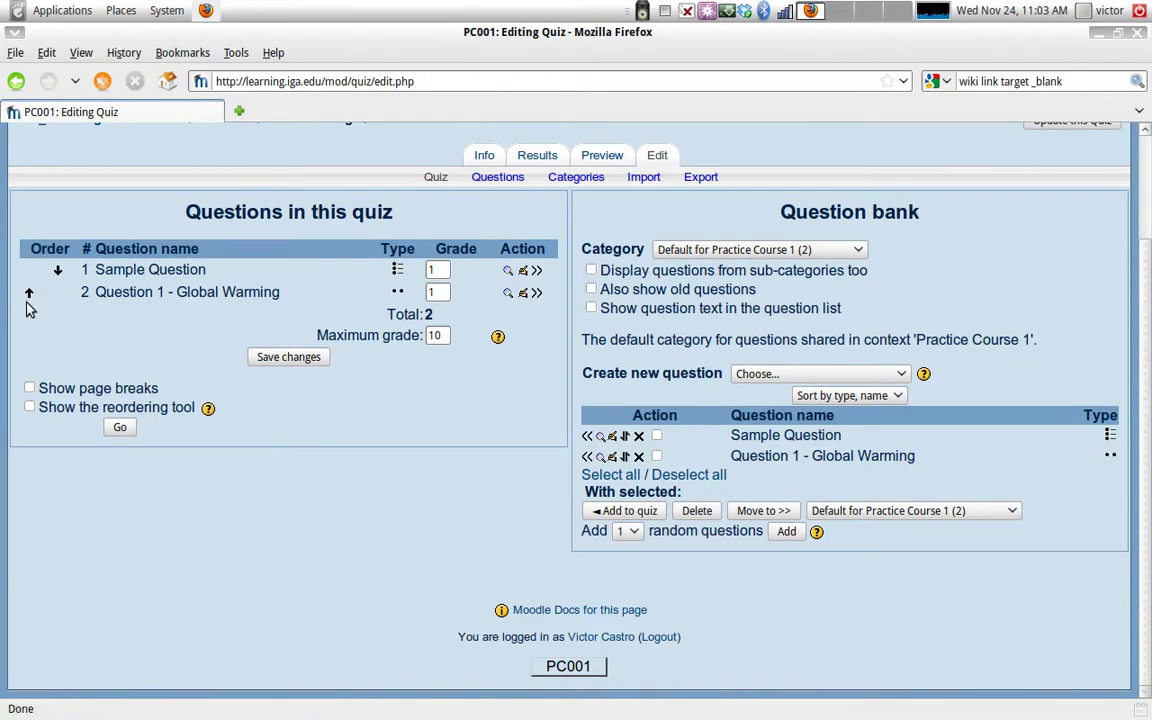
Show the reordering tool and change the first question's order number to 21
click(29, 409)
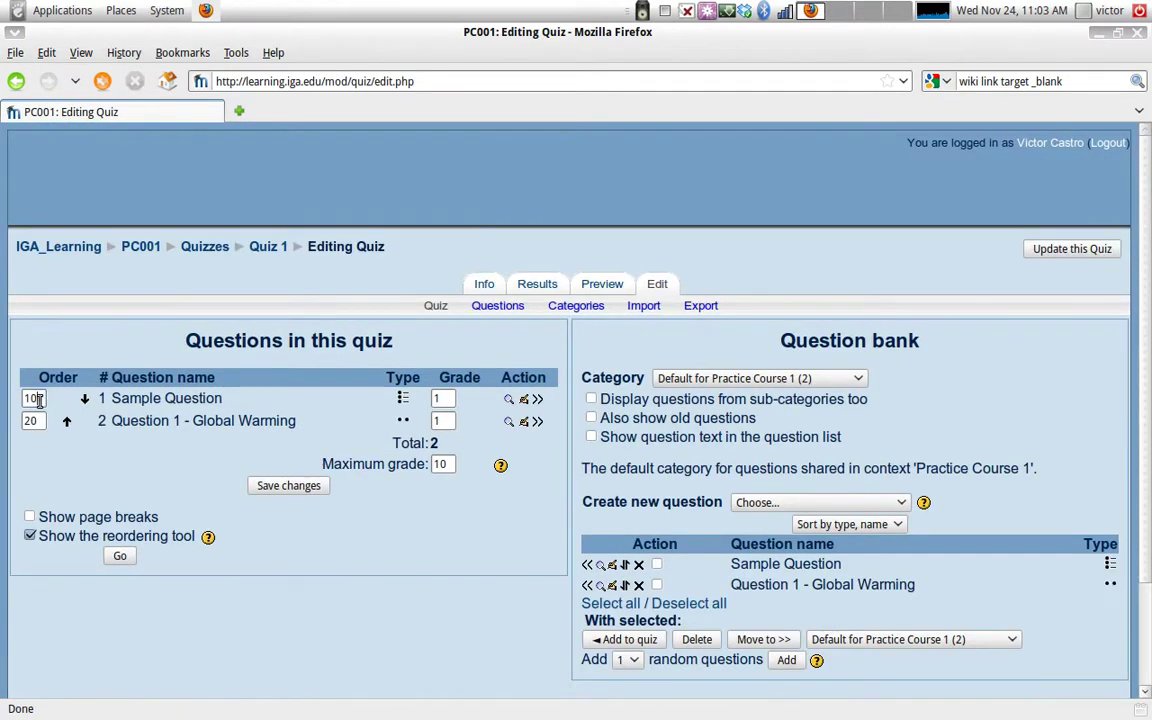
double_click(28, 399)
text(21)
key(Return)
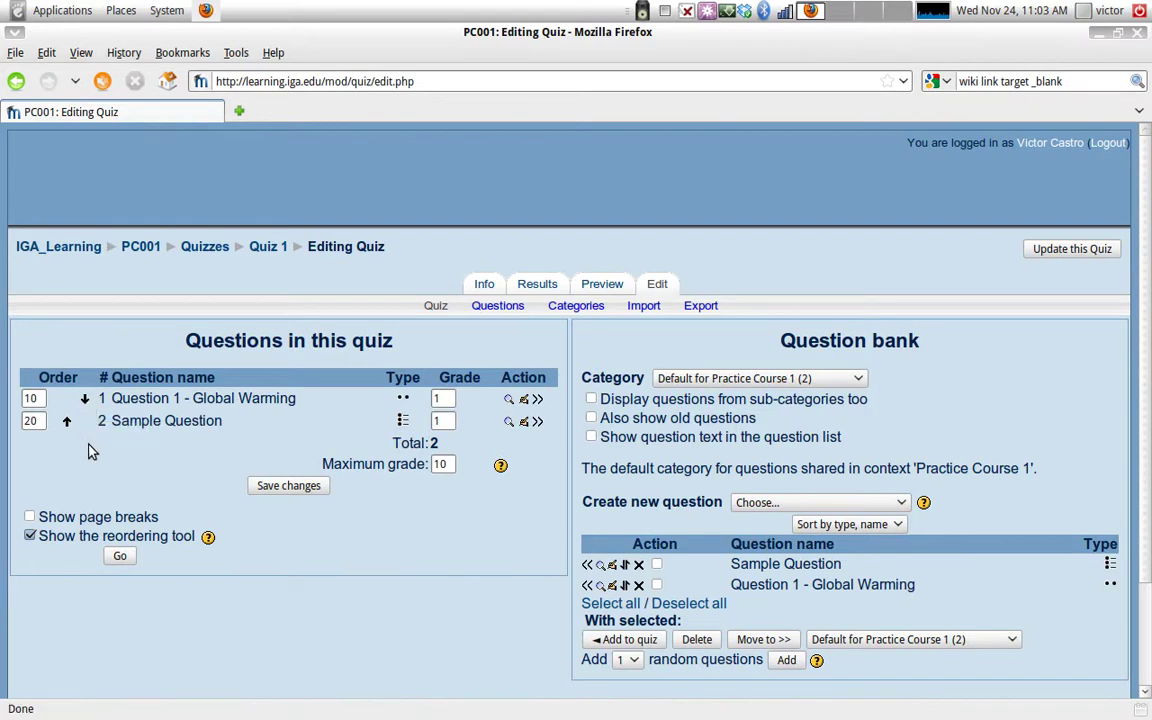
Set both questions' grades to 50 and save, making the quiz total 100
click(446, 399)
double_click(441, 420)
text(50)
click(289, 486)
Change the grades to 4 for Global Warming and 2 for Sample Question, then save
click(447, 398)
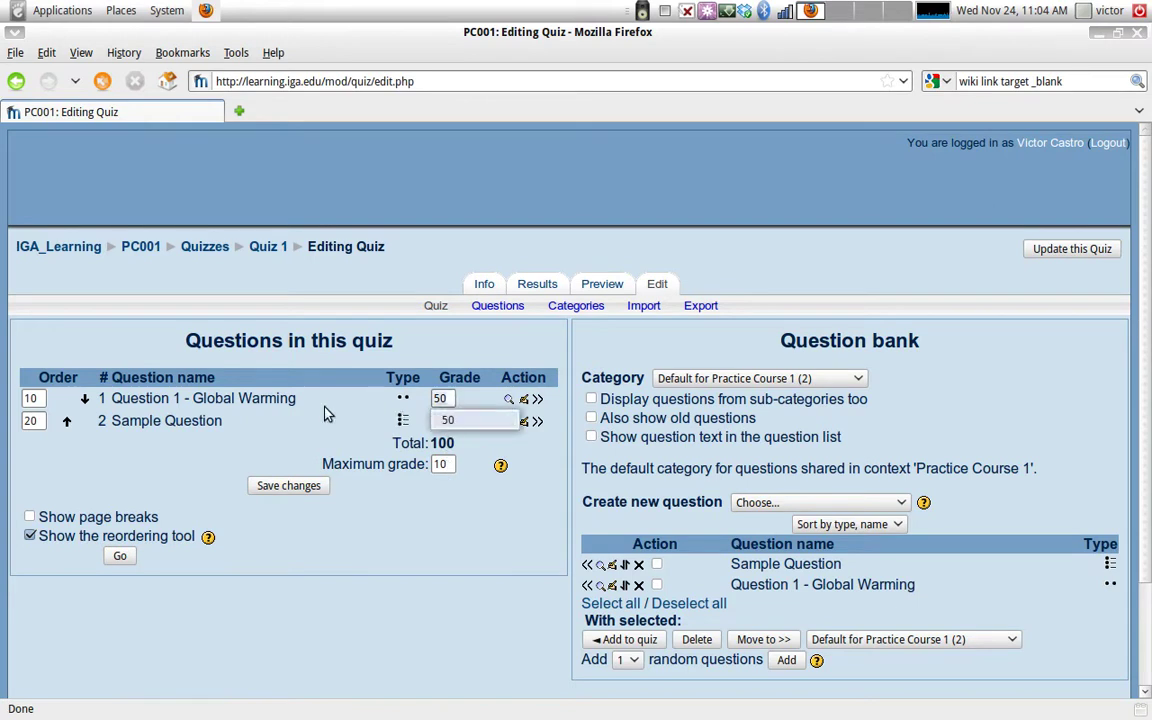
click(455, 420)
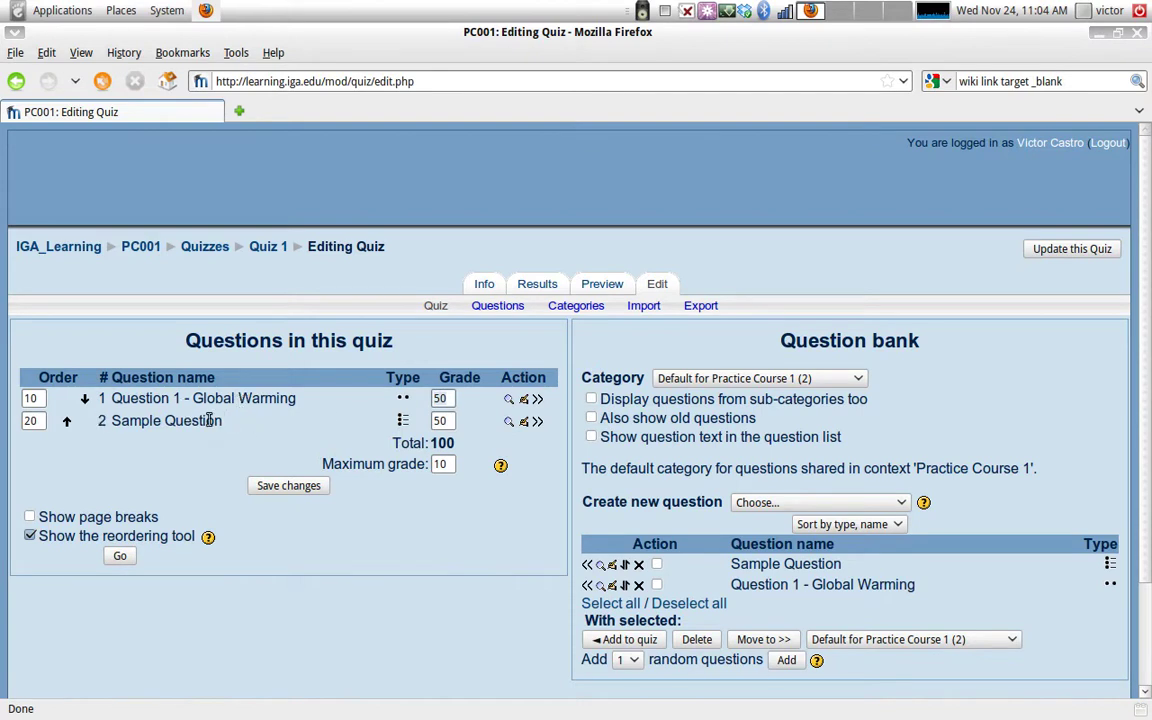
click(443, 399)
text(4)
double_click(444, 421)
text(2)
click(300, 489)
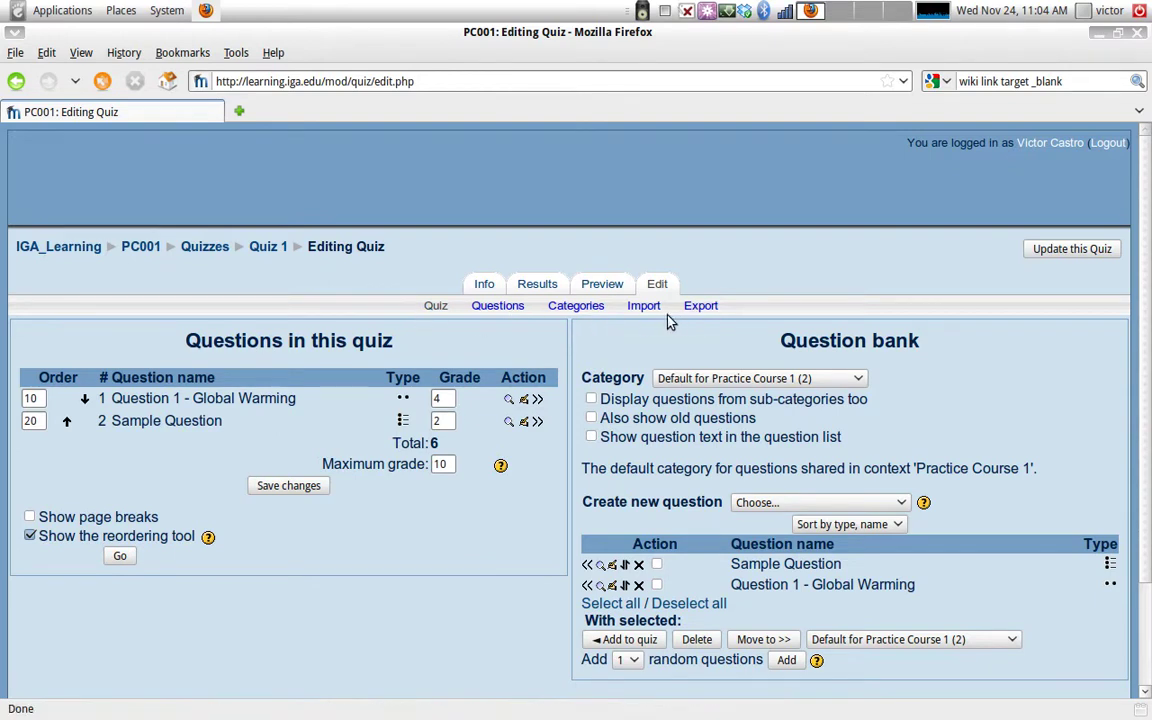
click(603, 286)
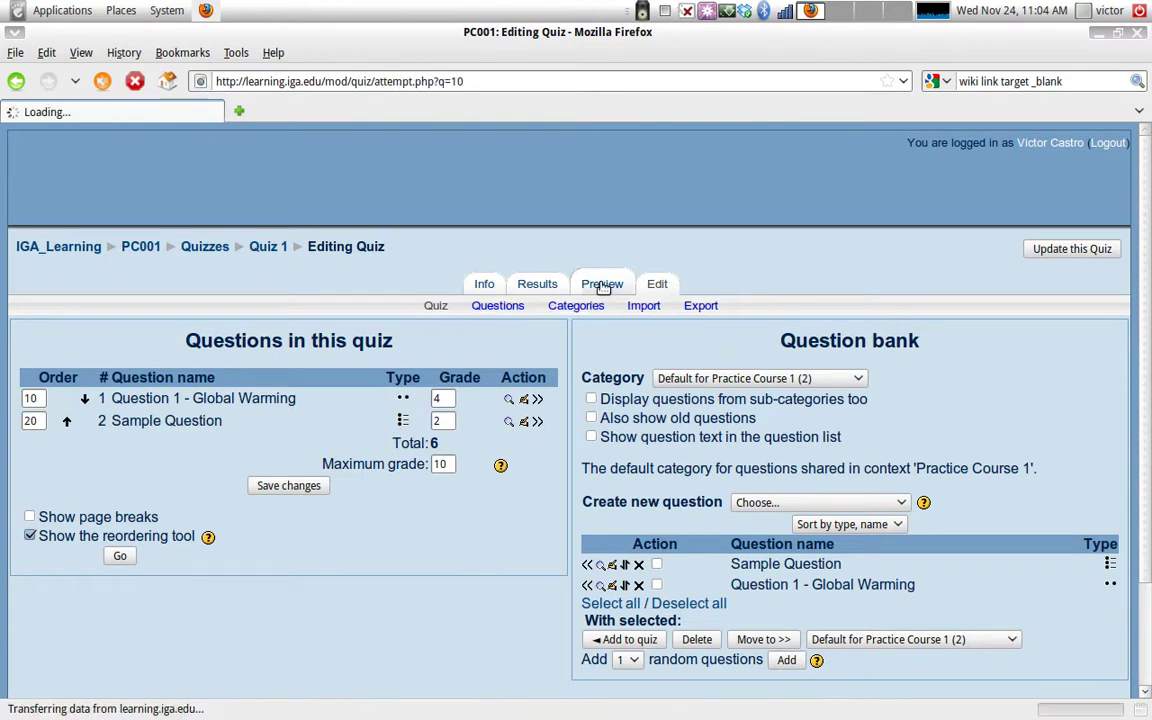
scroll(420, 358, down, 4)
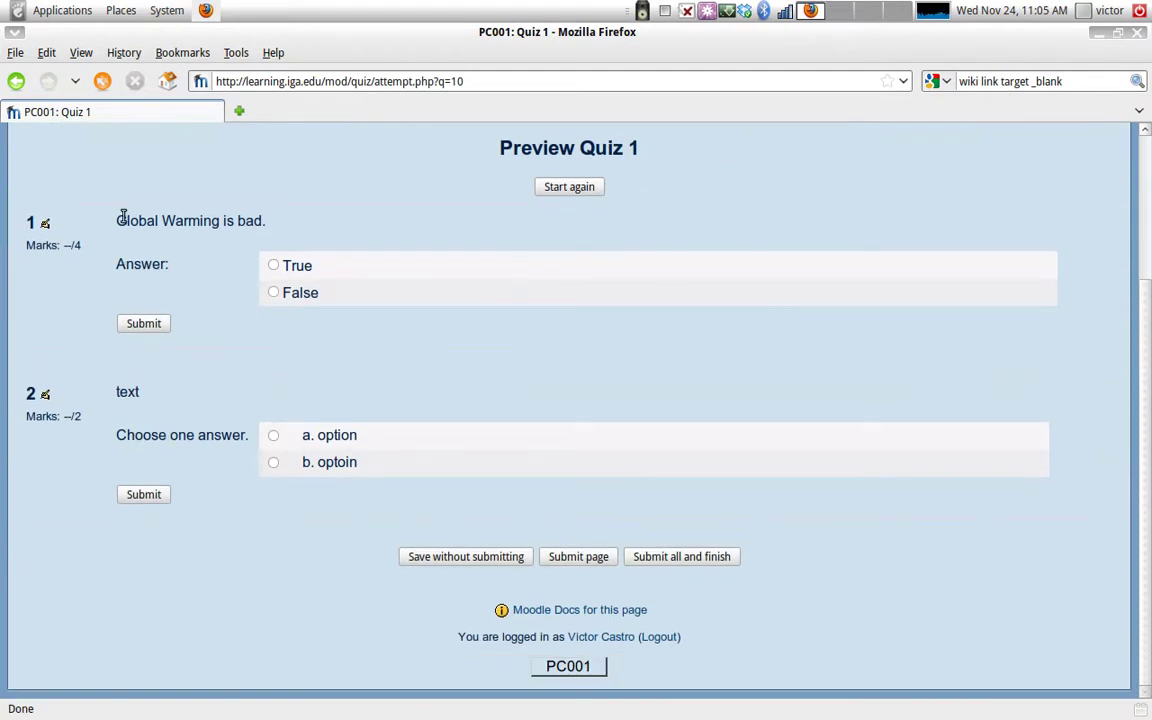
scroll(90, 287, up, 3)
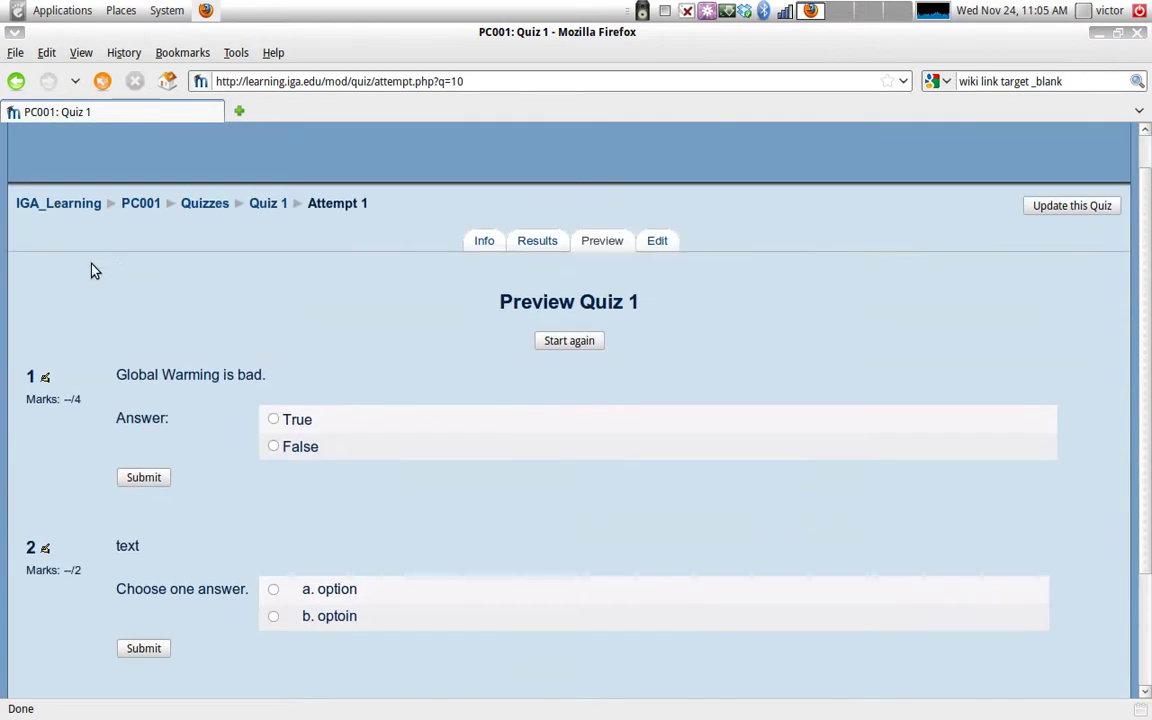
scroll(90, 287, down, 2)
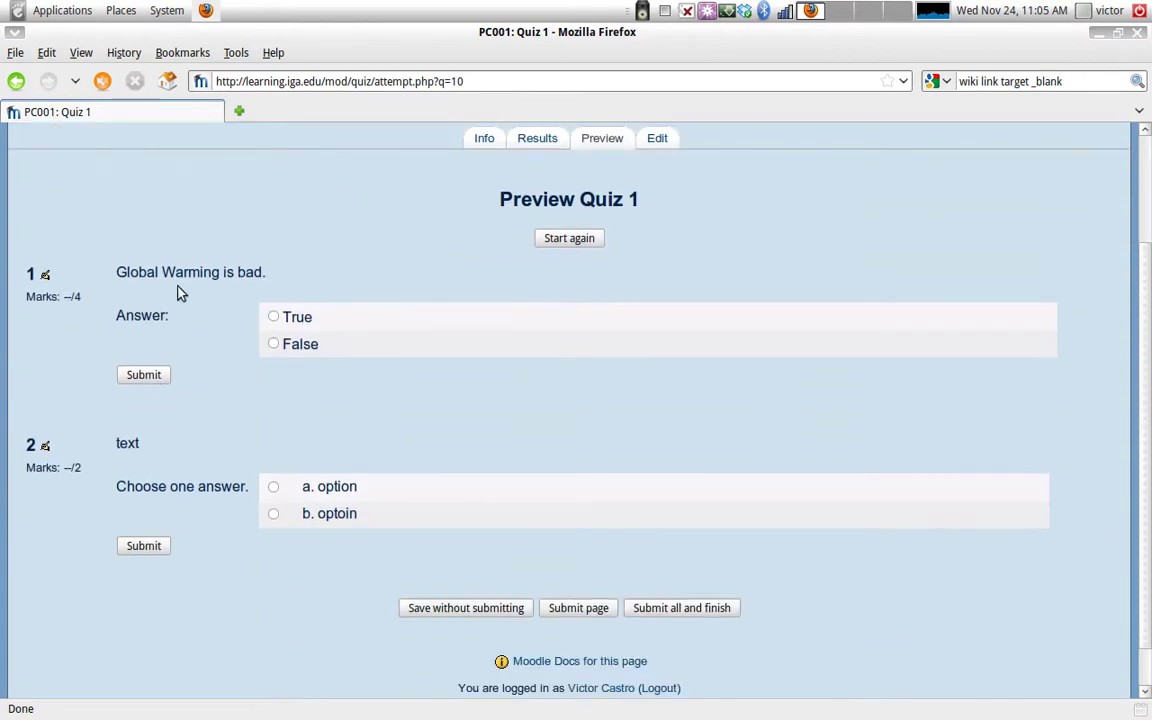
scroll(244, 351, down, 1)
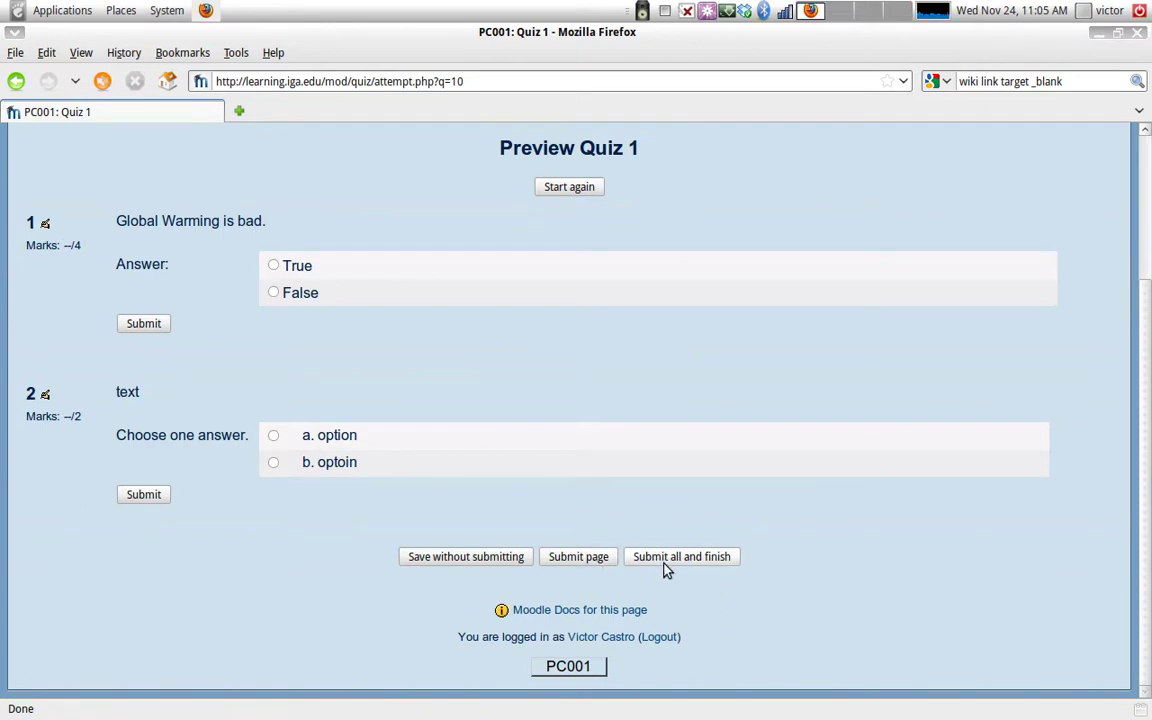
scroll(250, 274, up, 4)
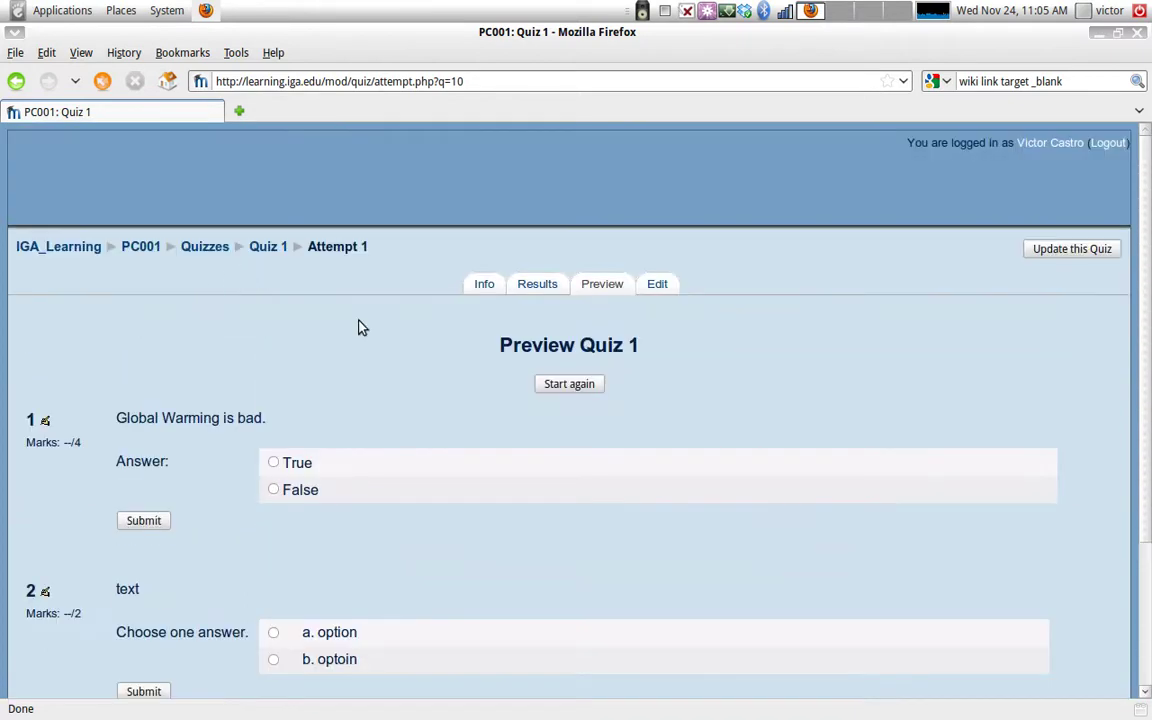
scroll(228, 351, down, 3)
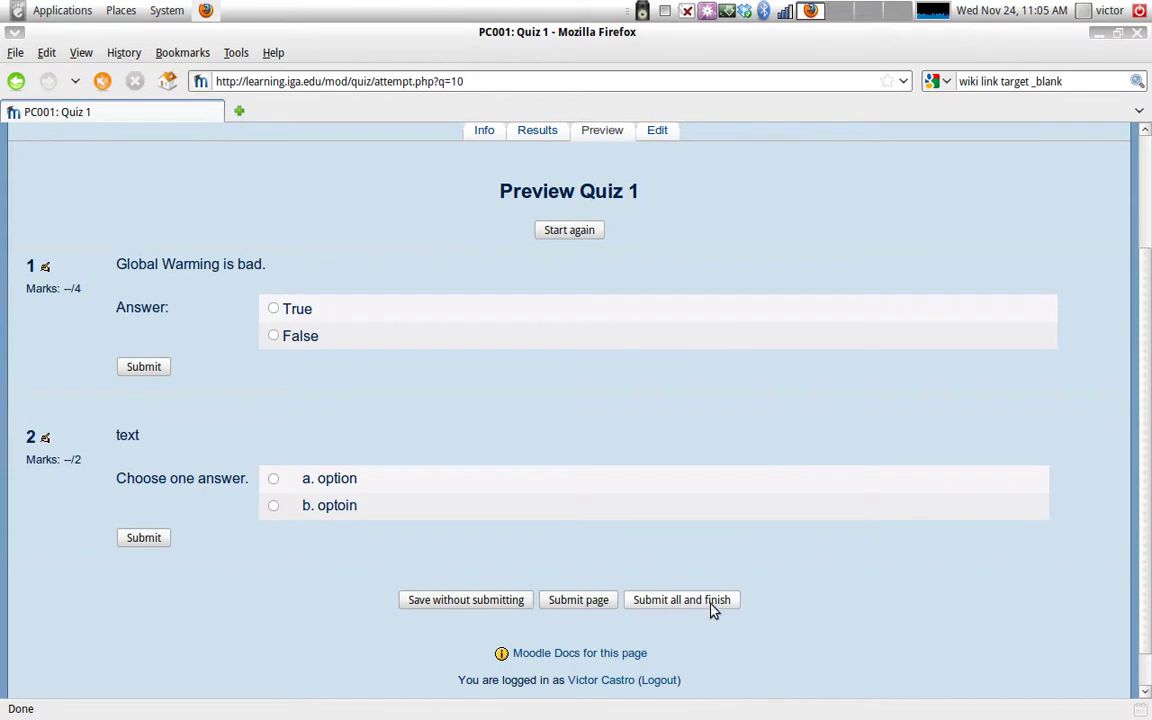
scroll(427, 445, up, 3)
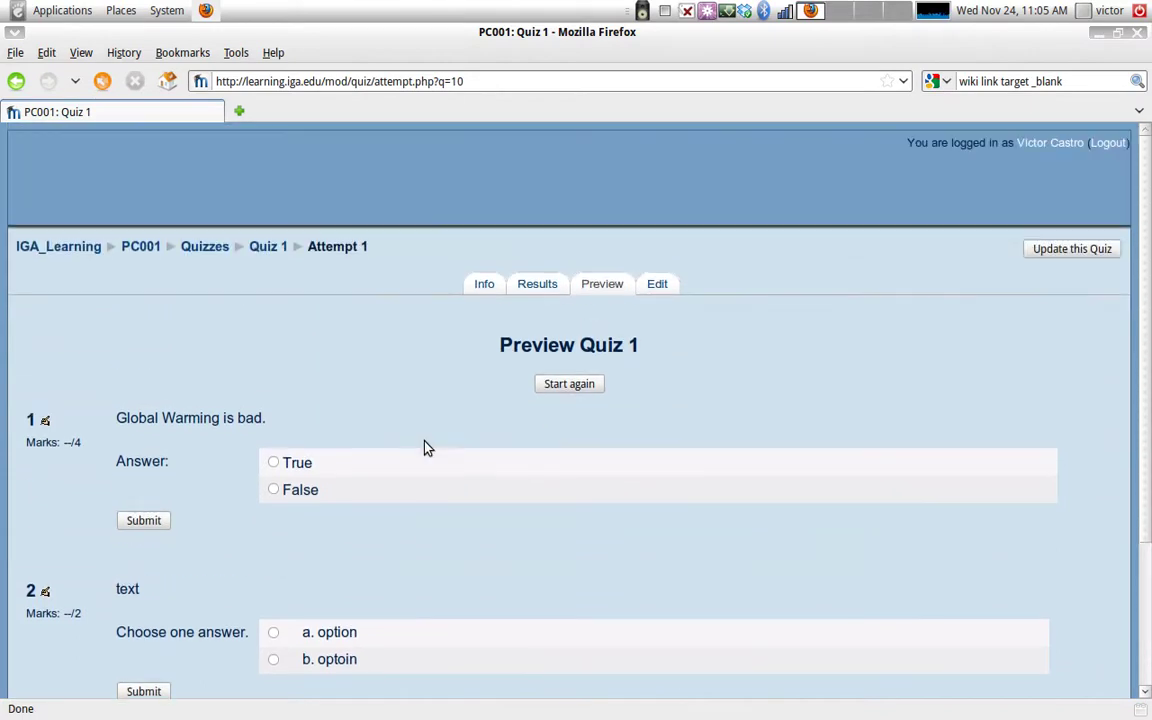
scroll(438, 467, down, 4)
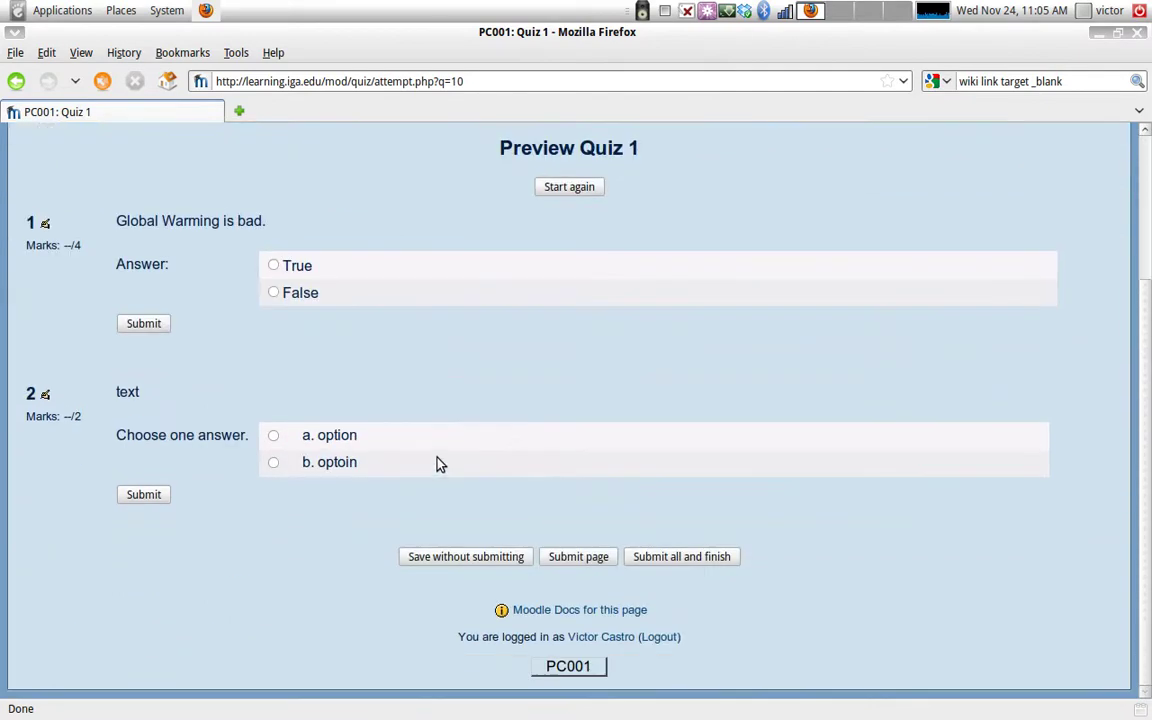
scroll(490, 370, up, 3)
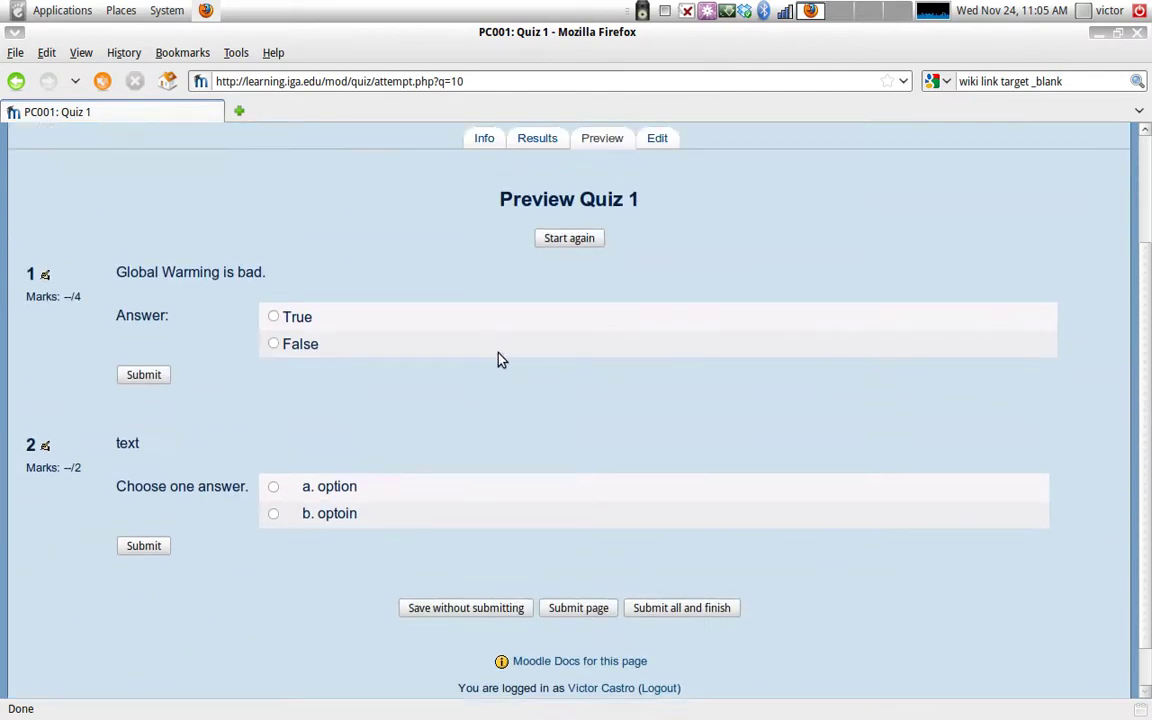
View Quiz 1's Results, Manual grading and Item analysis reports, all still empty
click(538, 242)
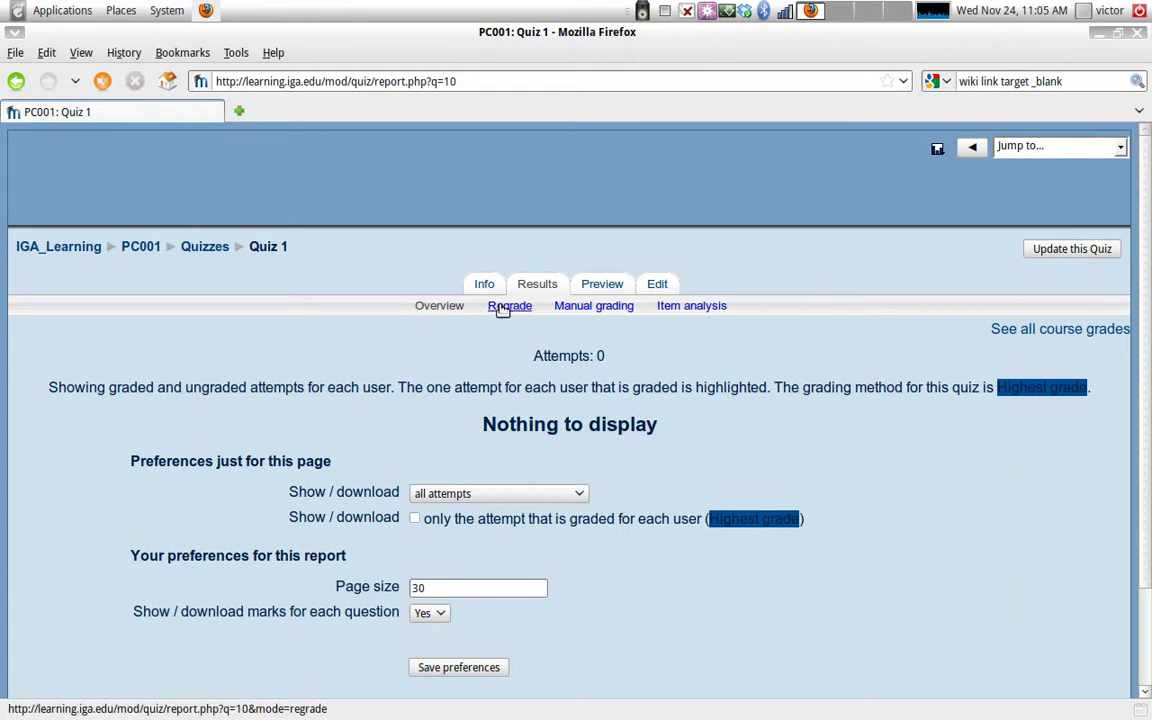
click(605, 306)
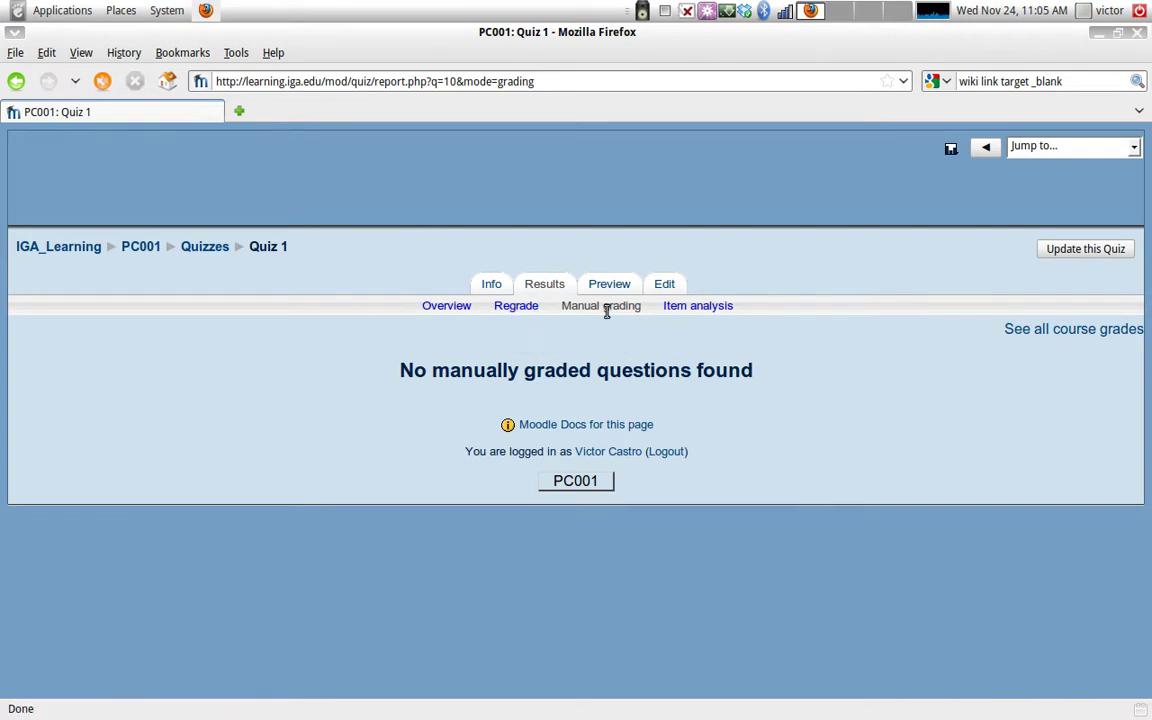
click(704, 307)
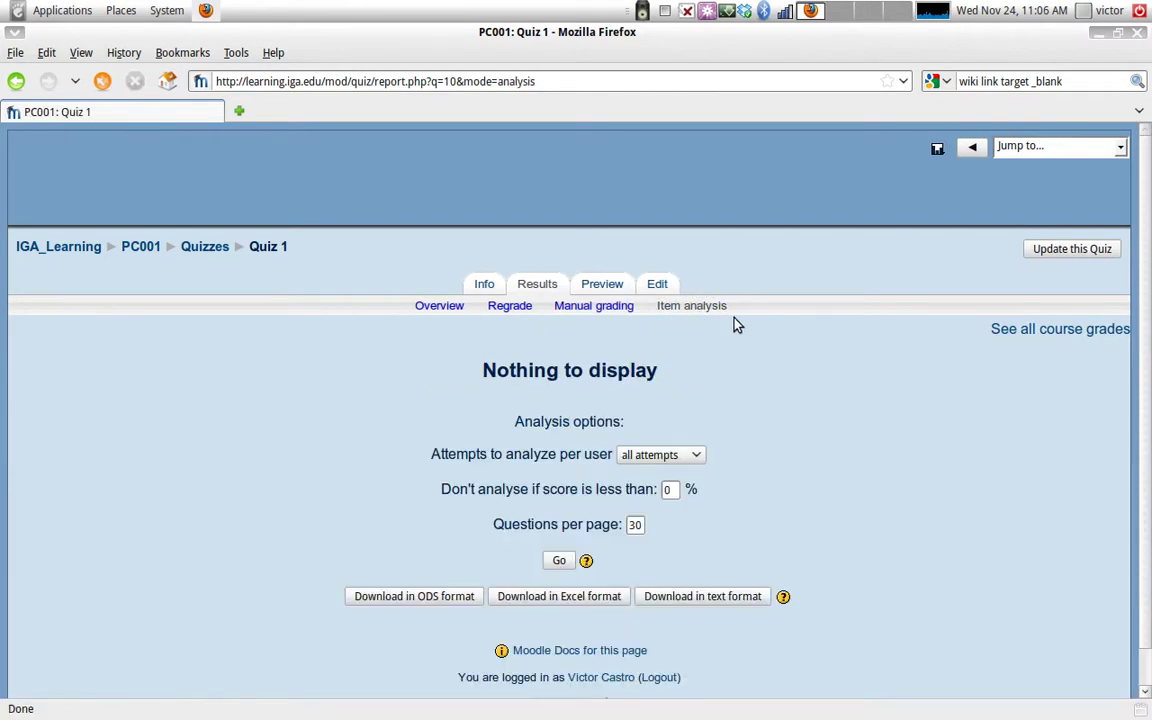
scroll(690, 365, down, 1)
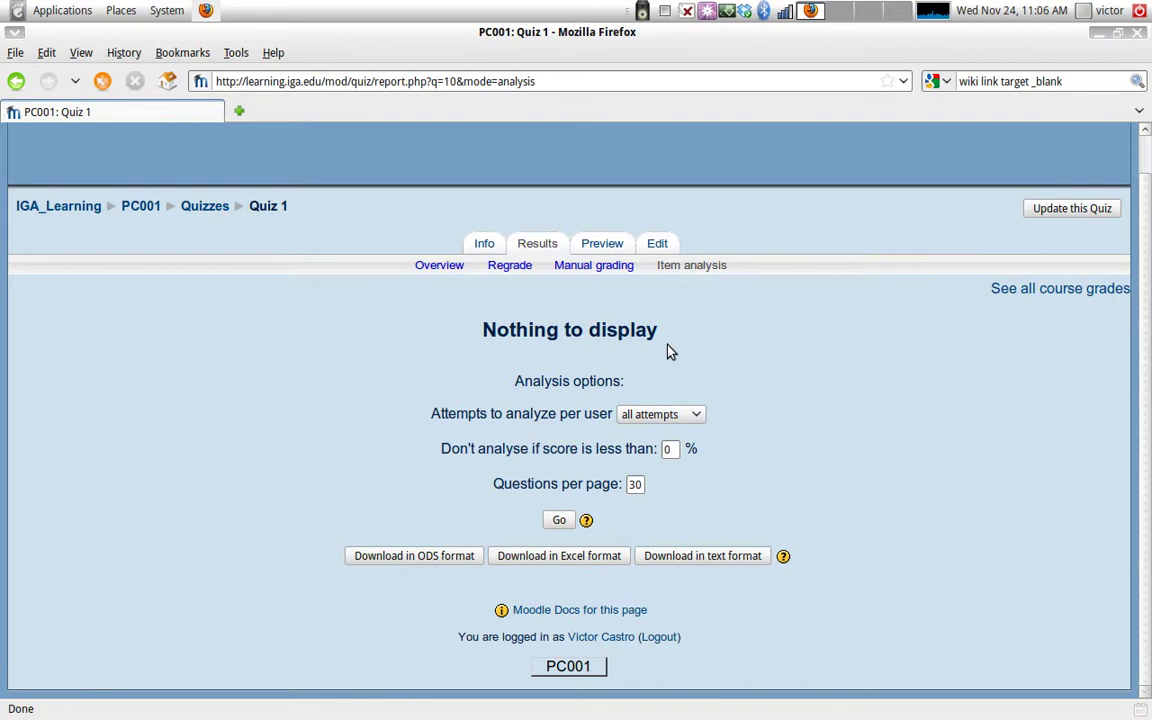
Return to Quiz 1's Info page showing 4 attempts allowed and highest-grade grading
click(484, 246)
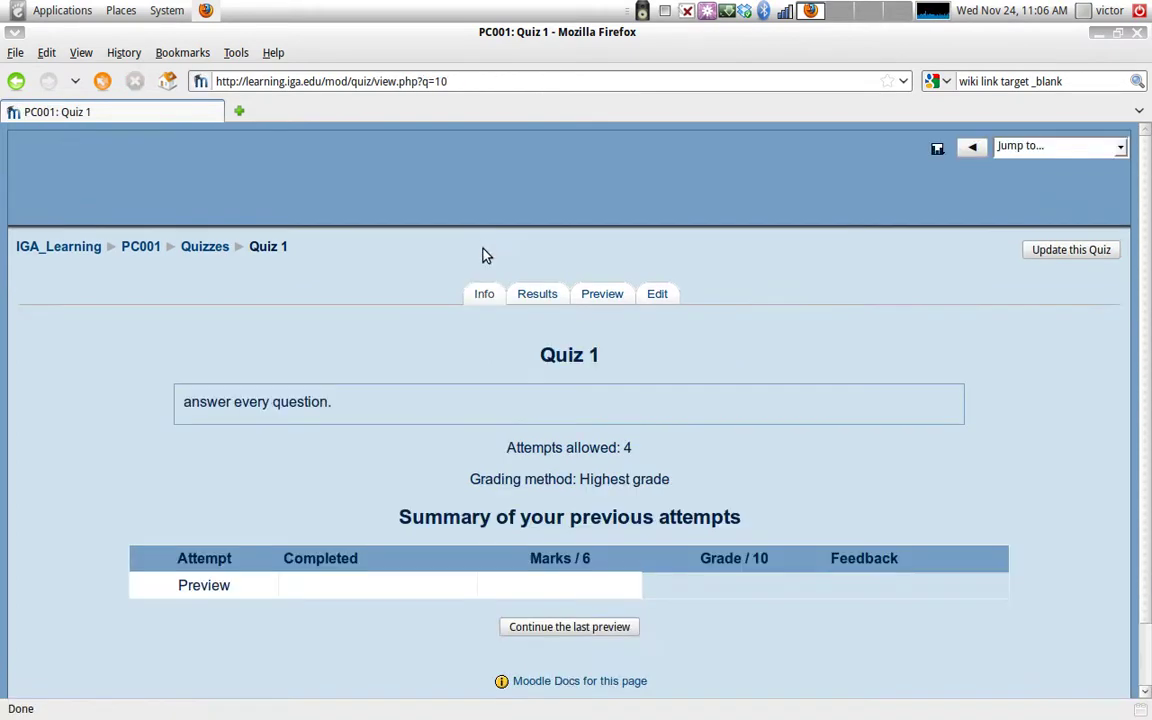
scroll(222, 359, down, 2)
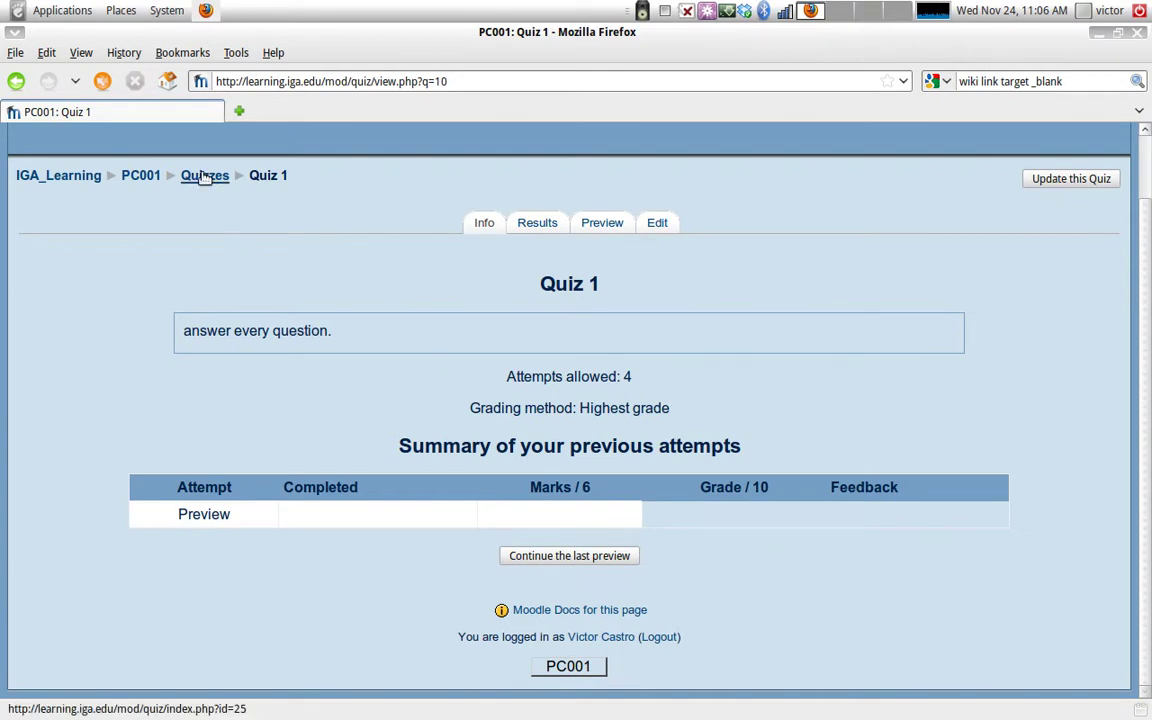
Go to the PC001 course page, check Quiz 1 under topic 1, and come back
click(145, 176)
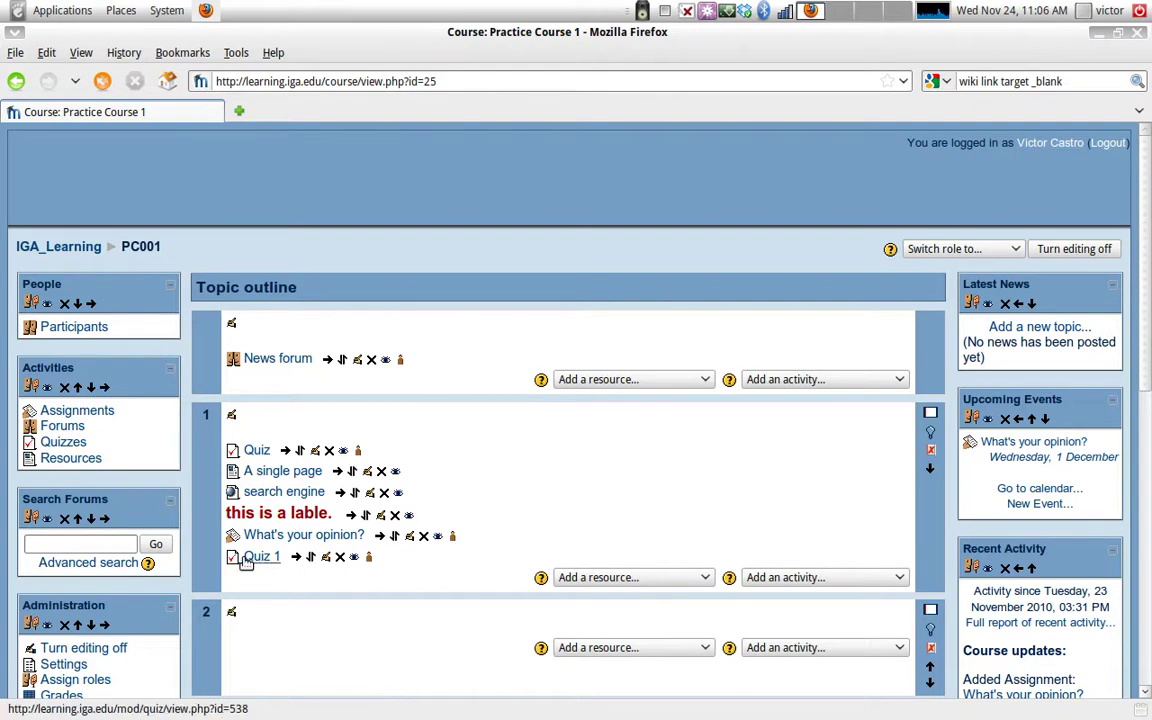
click(272, 558)
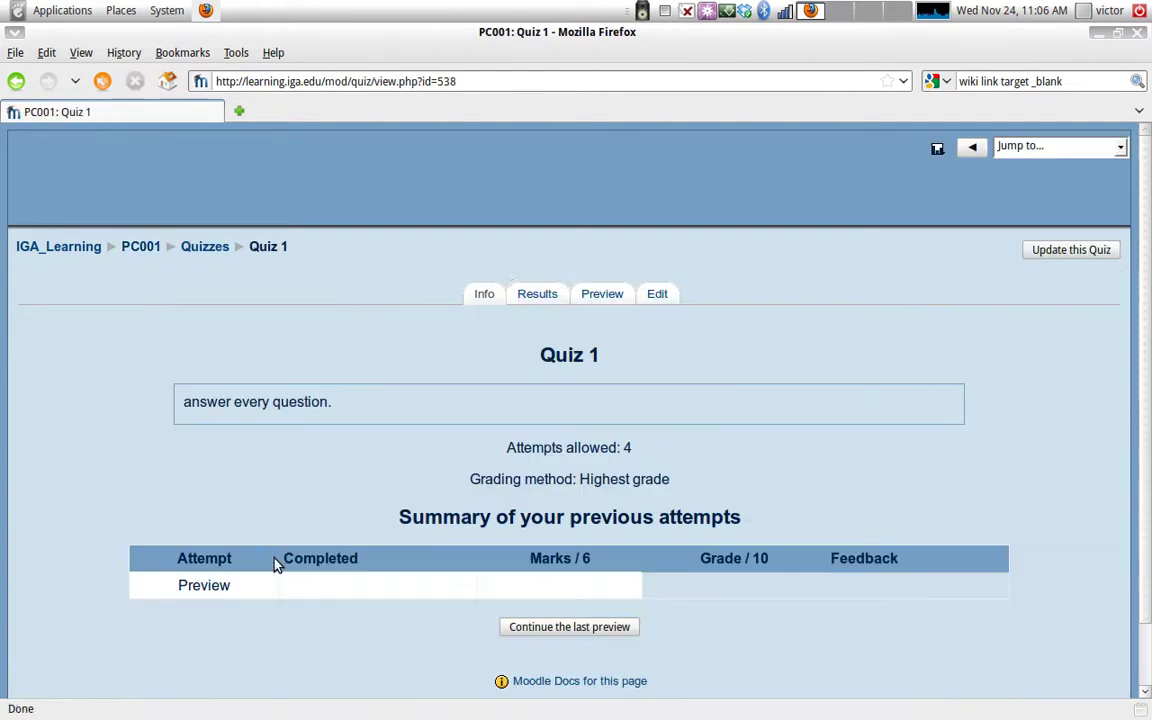
scroll(488, 519, down, 2)
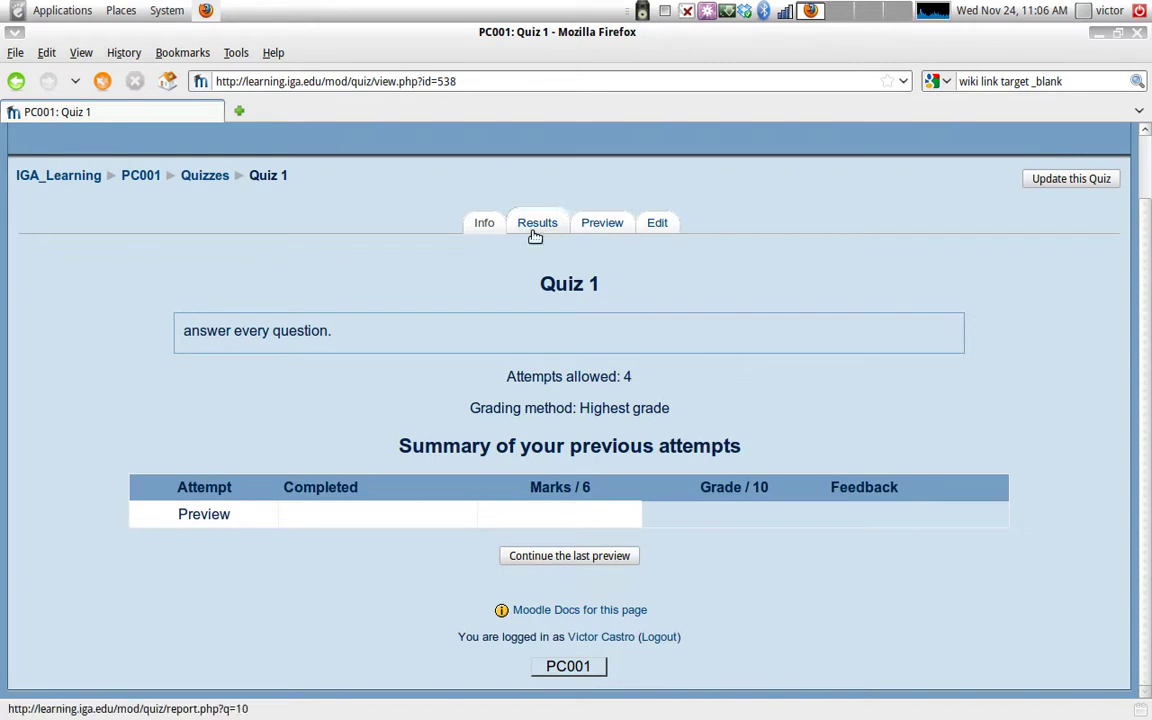
click(138, 175)
scroll(568, 345, down, 5)
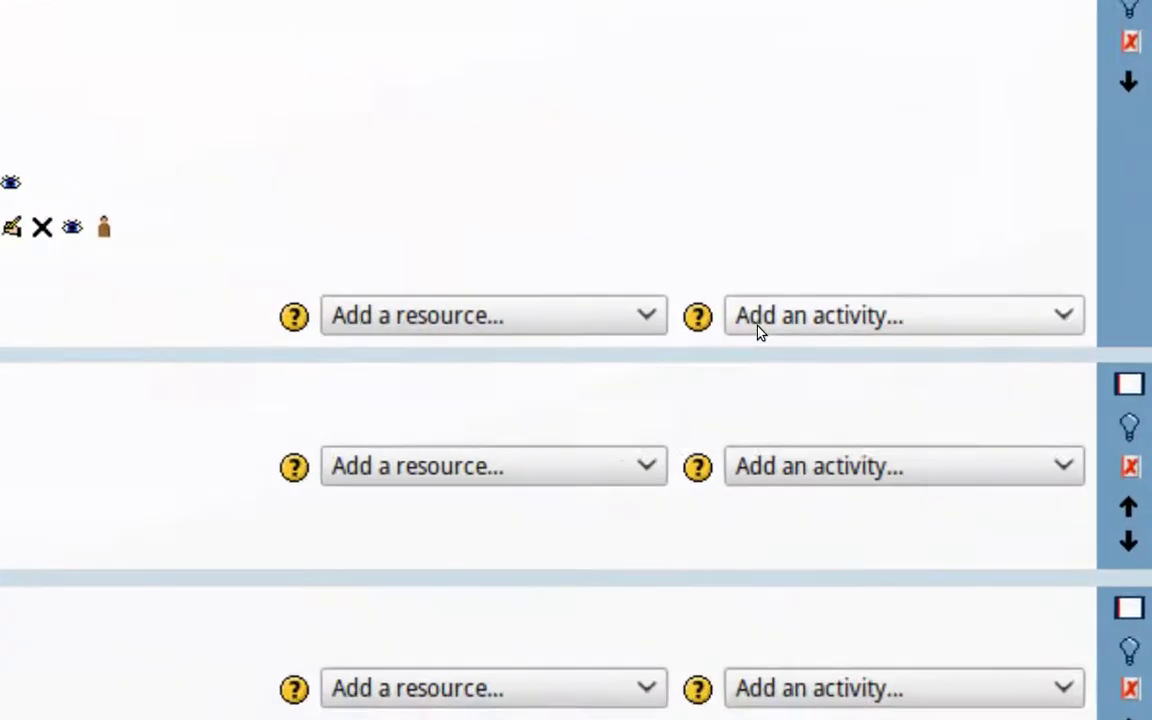
click(872, 317)
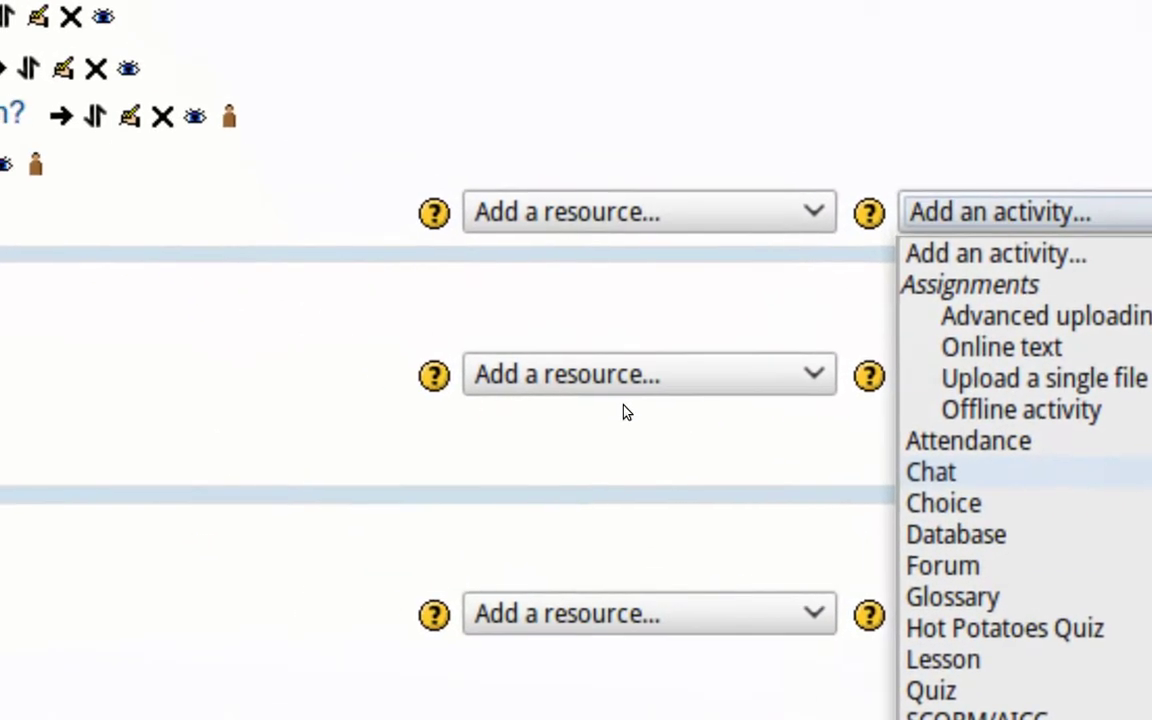
click(622, 410)
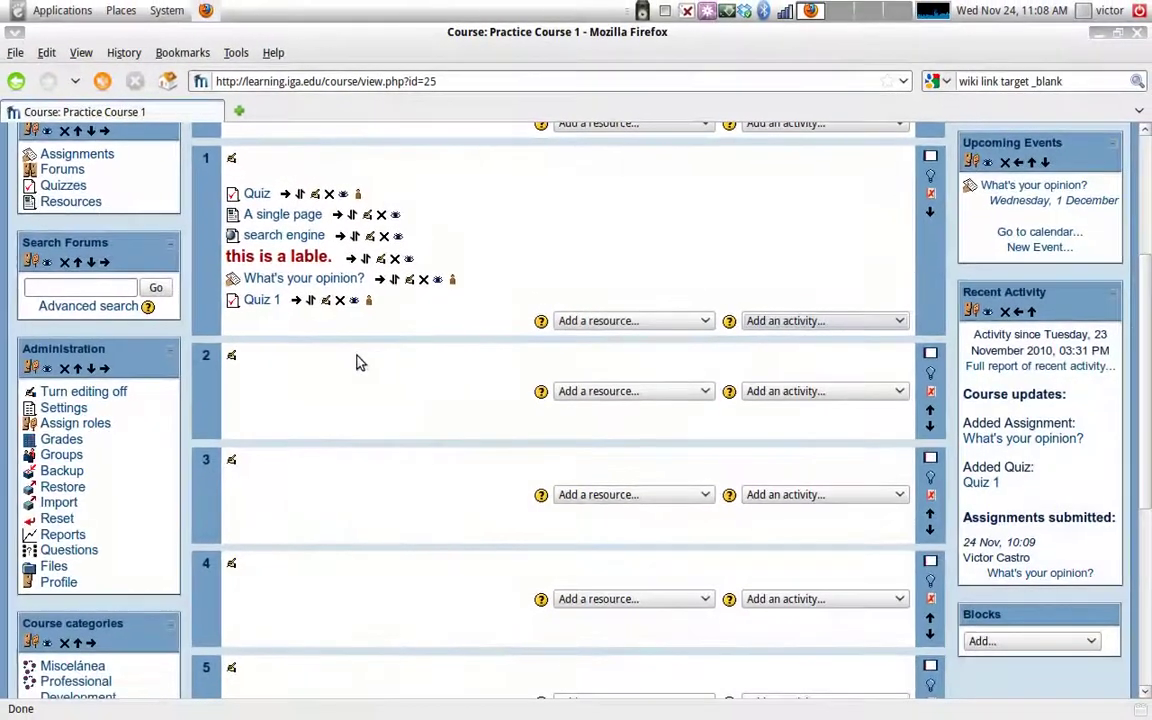
scroll(311, 390, down, 3)
scroll(340, 408, up, 8)
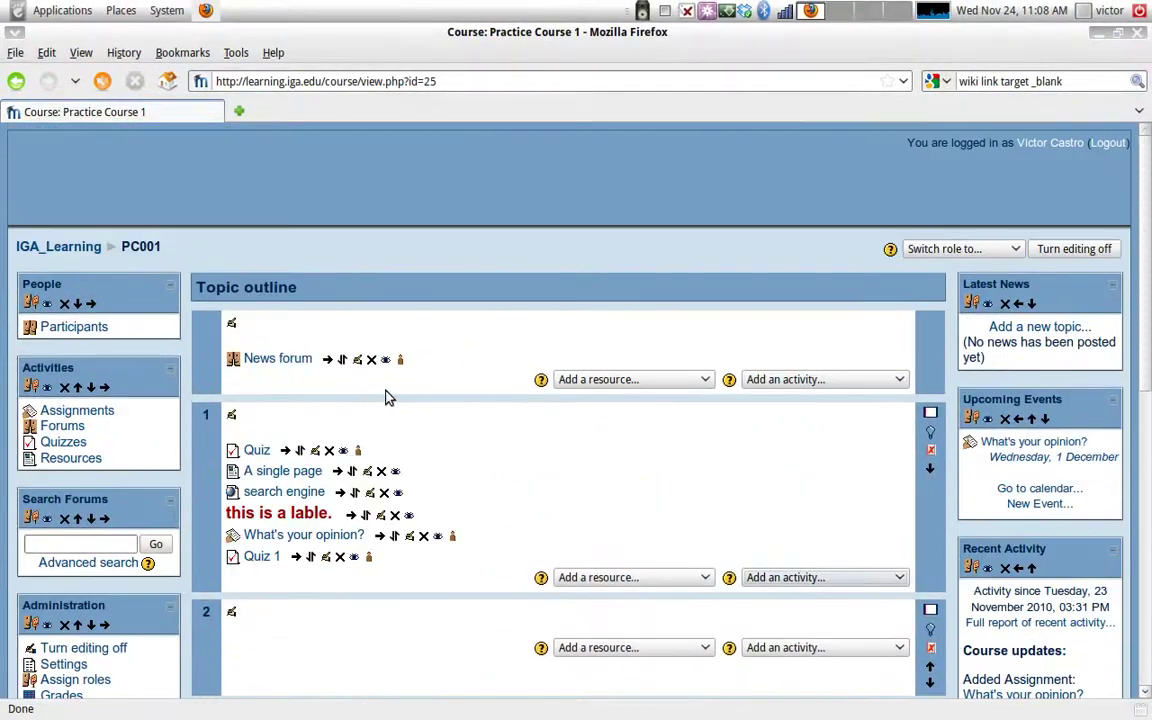